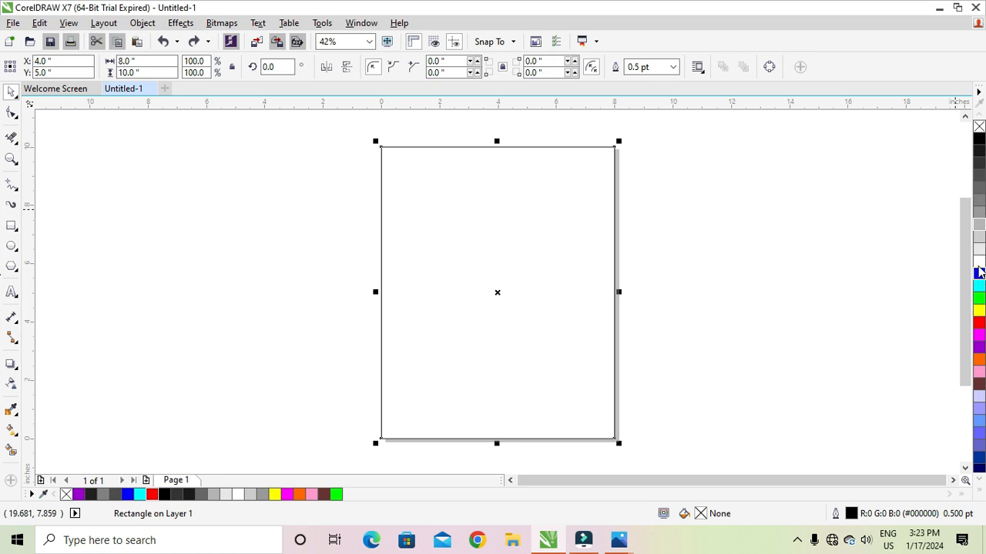
Fill the page-sized rectangle yellow and paste a copy directly on top of it.
click(979, 310)
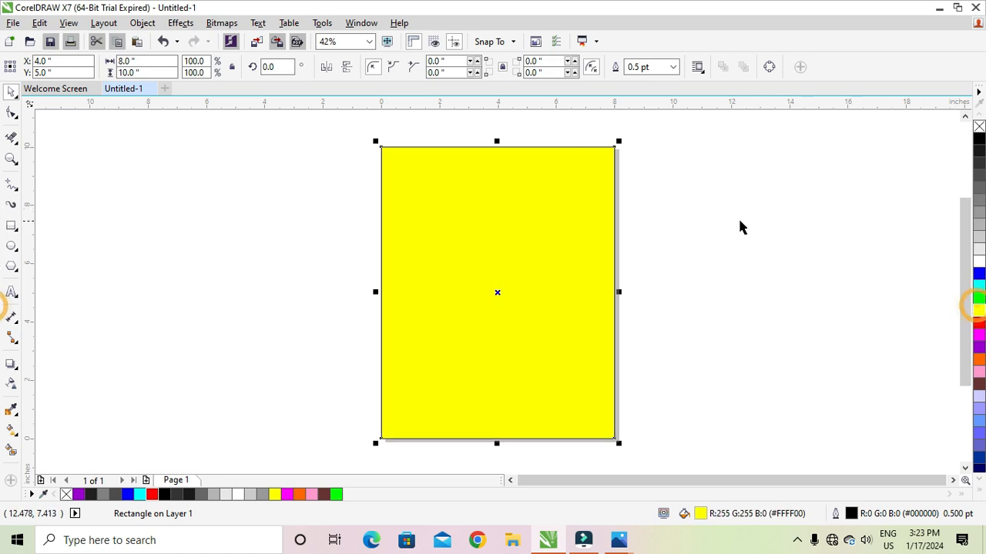
click(738, 216)
drag(513, 242, 285, 234)
key(ctrl+z)
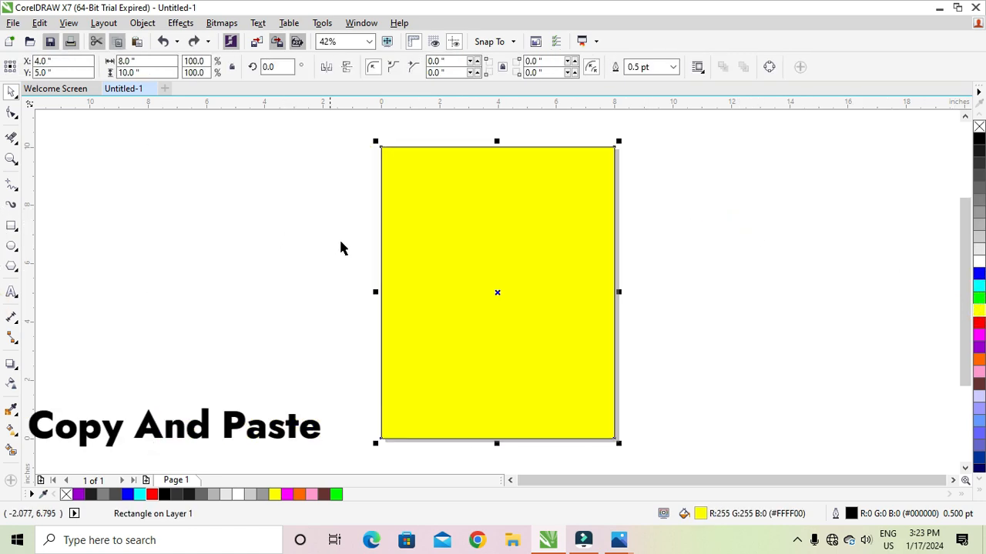
drag(510, 266, 259, 242)
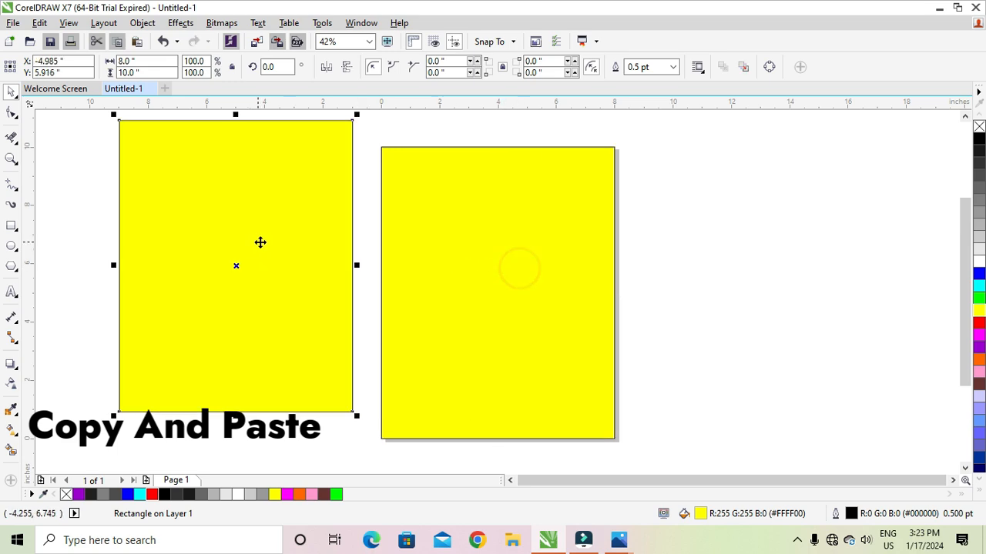
key(ctrl+z)
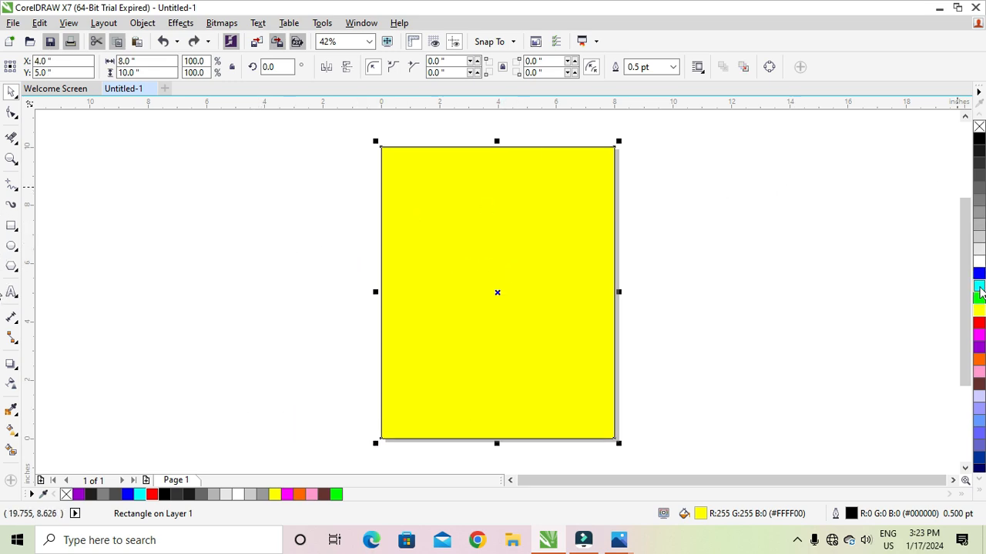
Fill the copied rectangle cyan, keeping it aligned with the page.
click(980, 287)
click(788, 254)
drag(459, 245, 303, 247)
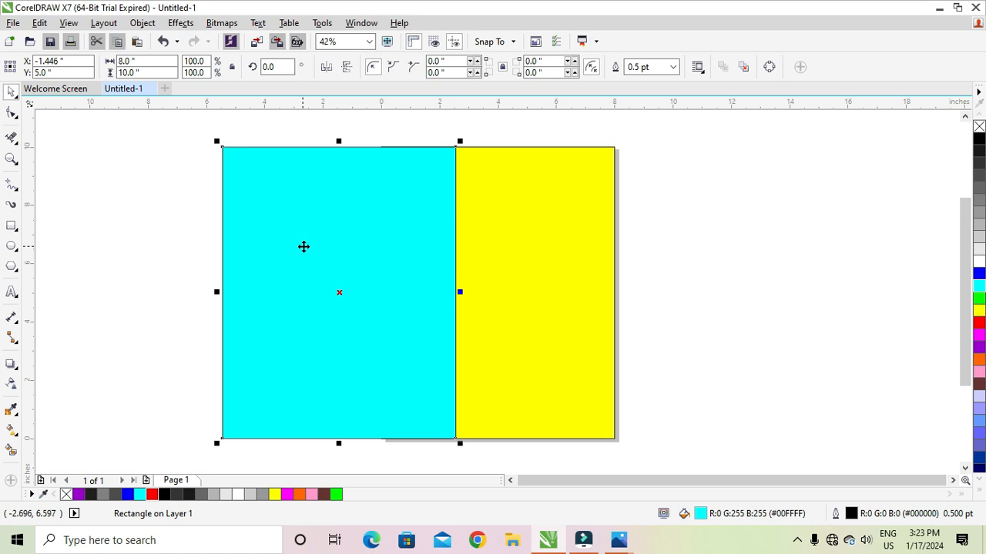
key(ctrl+z)
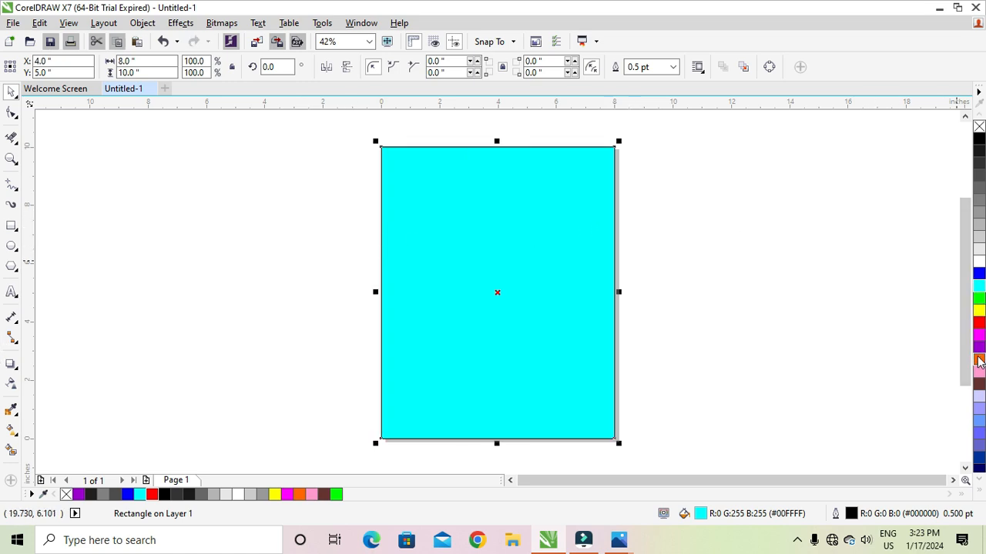
Fill a further in-place copy orange and shorten it from its upper edge to about 6.126 inches high.
click(979, 358)
drag(497, 144, 497, 254)
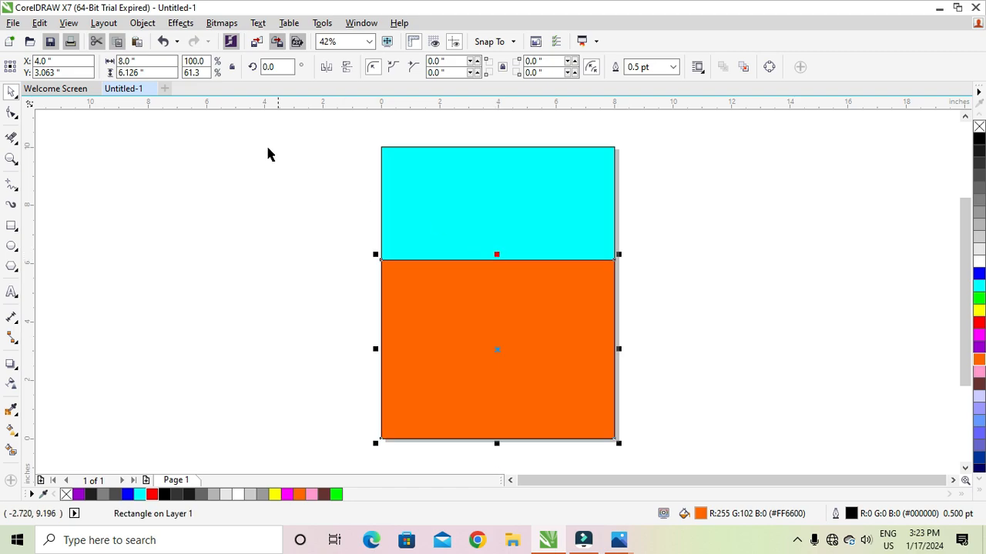
click(174, 223)
drag(432, 343, 174, 337)
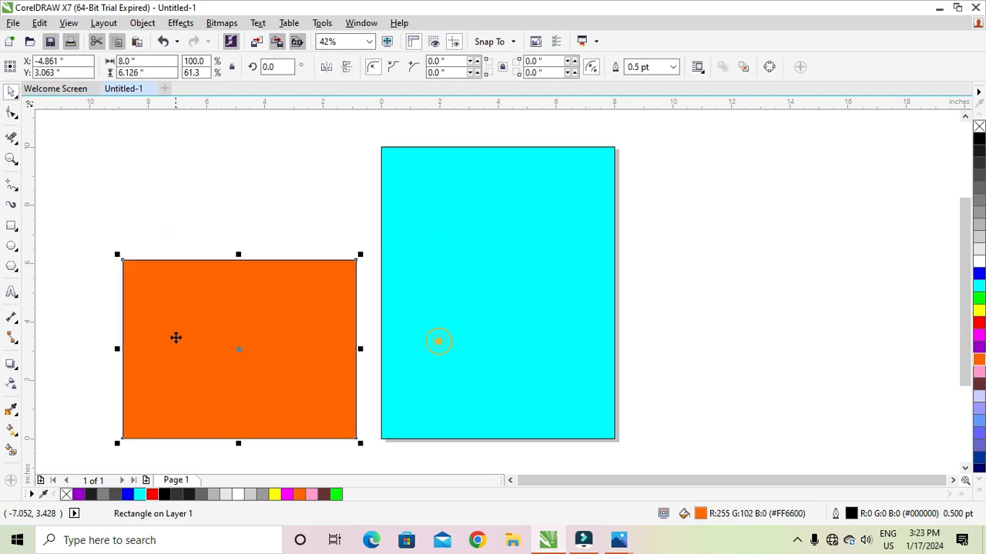
key(ctrl+z)
click(235, 188)
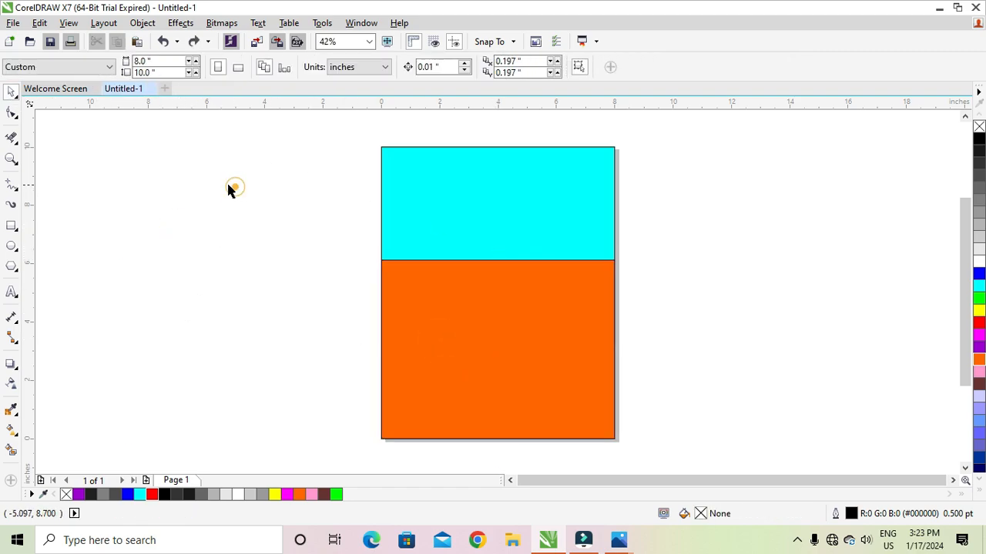
Remove the outlines from the cyan and orange rectangles.
click(478, 191)
shift+click(512, 312)
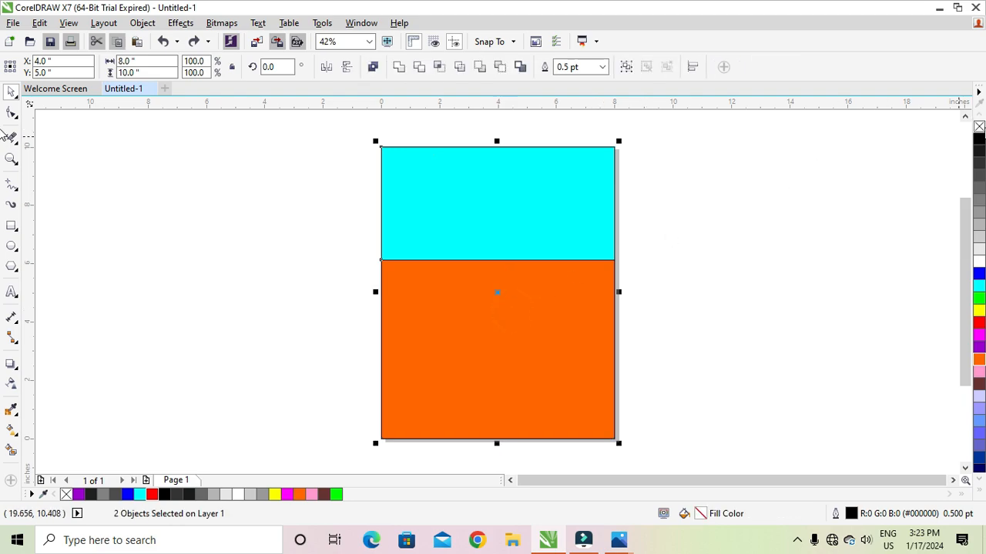
right_click(979, 127)
click(733, 261)
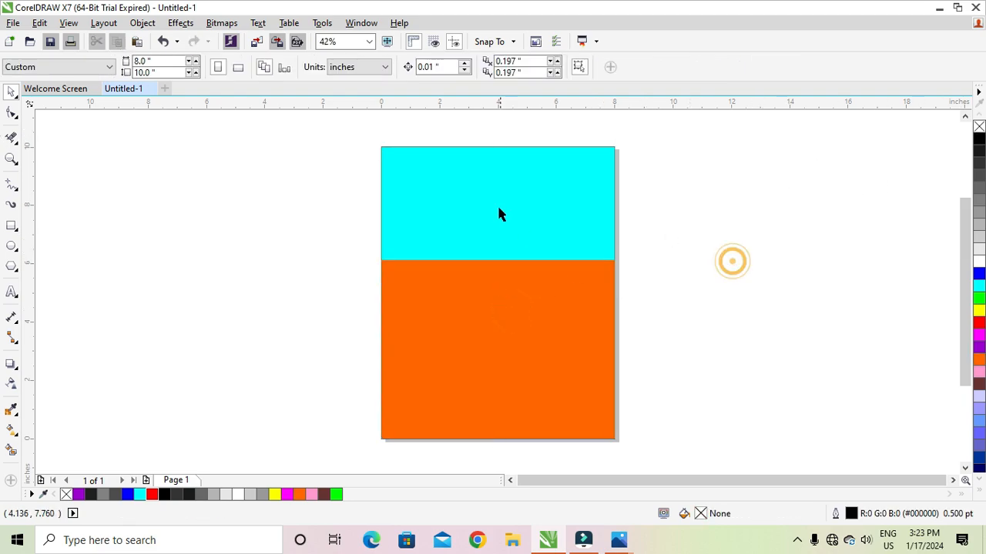
drag(497, 204, 331, 203)
key(ctrl+z)
click(217, 182)
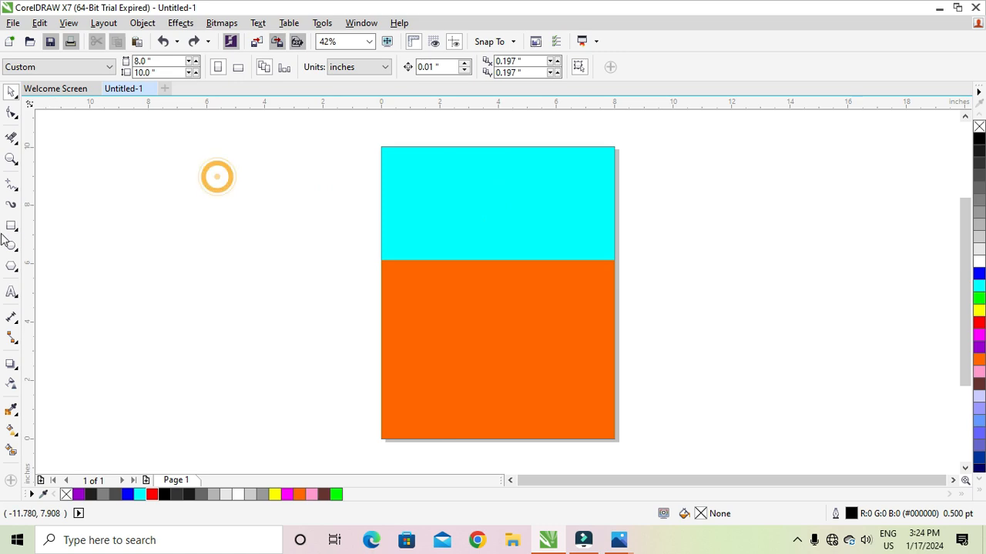
Add two artistic text blocks beside the page, "HEMA GRAPHICS" on two lines and "corelDRAW FOR Tips And Tricks" on three.
click(11, 292)
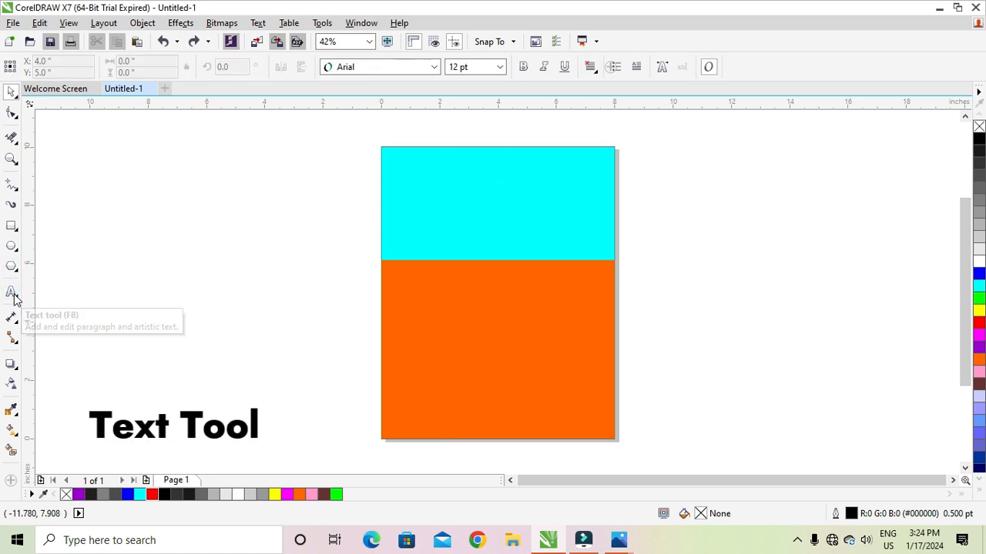
click(158, 247)
text(H)
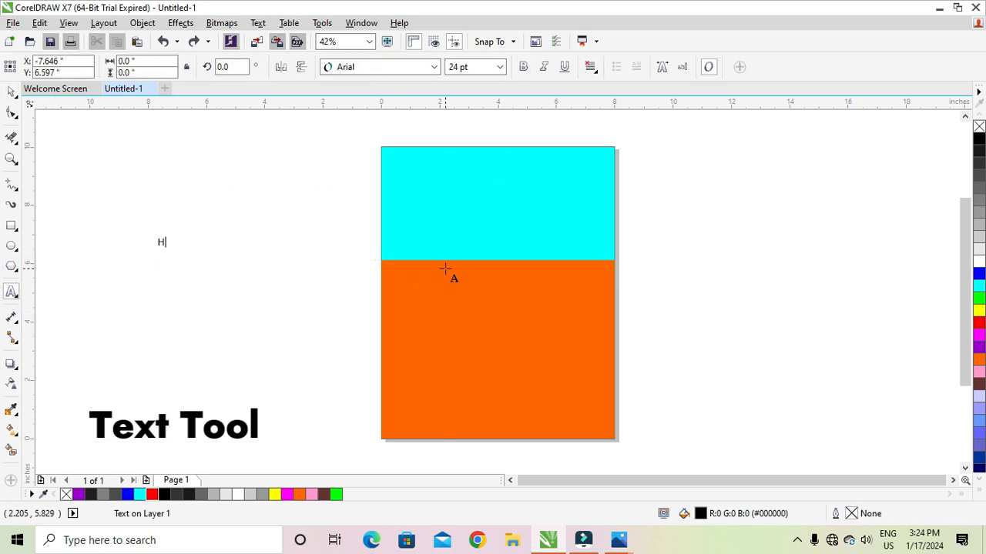
text(EMA)
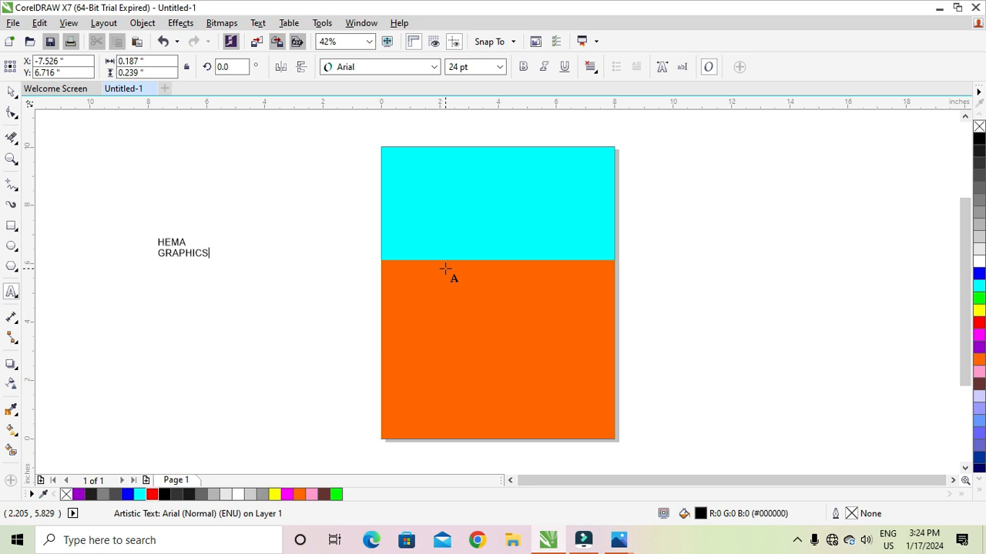
click(271, 310)
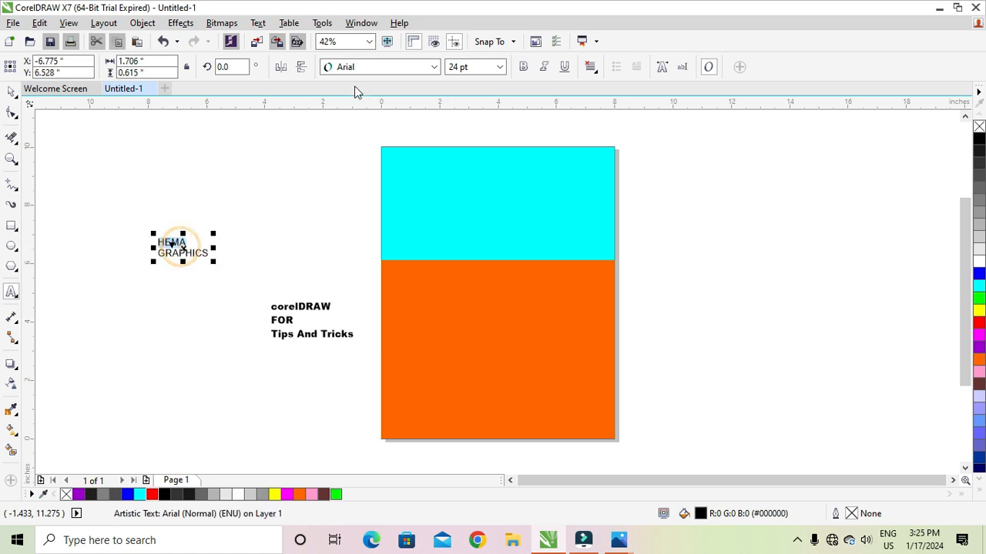
Set the font of the HEMA GRAPHICS text to Arial Black.
drag(158, 238, 208, 256)
click(378, 67)
click(367, 106)
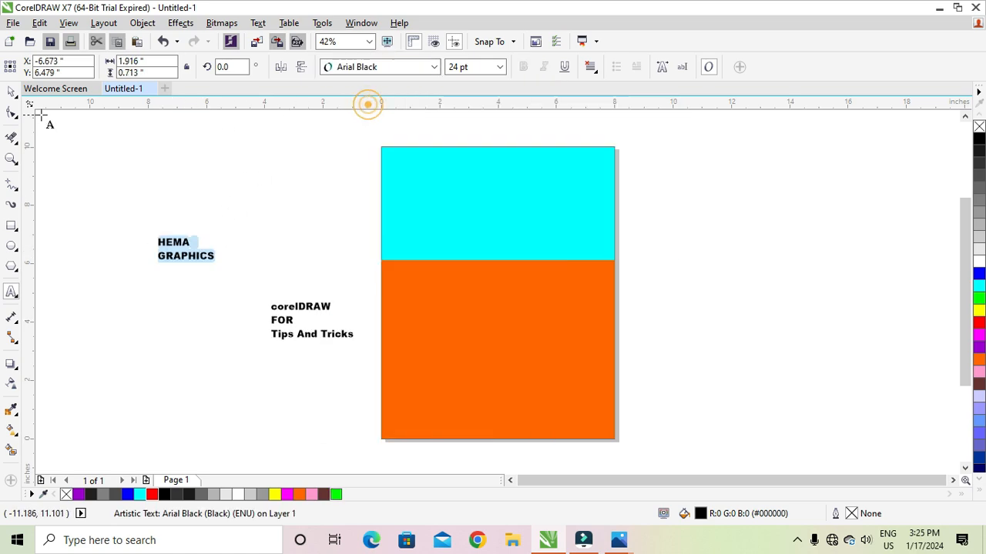
Enlarge both text blocks together to about 42.6 pt and center-align their lines.
click(11, 92)
drag(87, 184, 379, 384)
drag(358, 234, 510, 154)
click(590, 67)
click(599, 117)
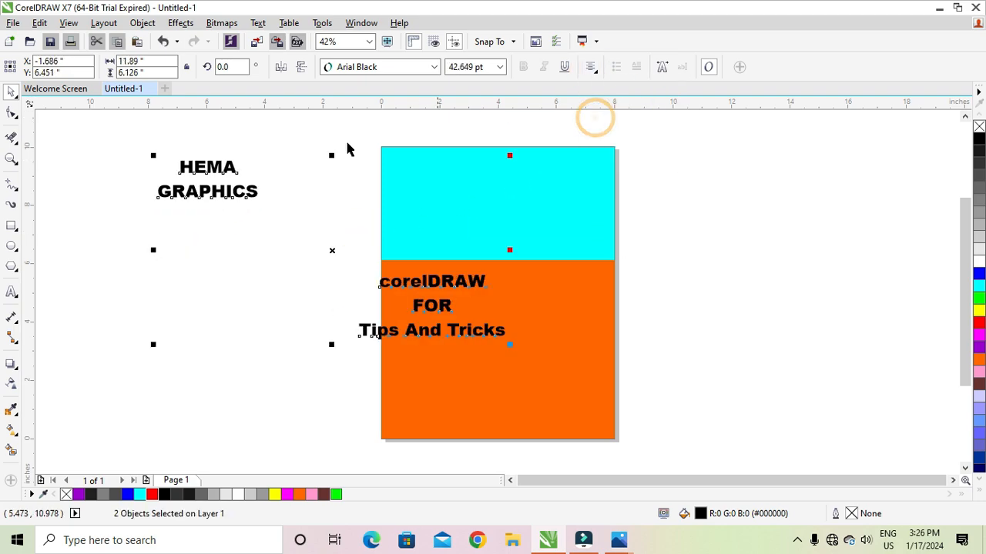
Break the HEMA GRAPHICS text into separate lines and move GRAPHICS up close beneath HEMA.
drag(115, 127, 303, 239)
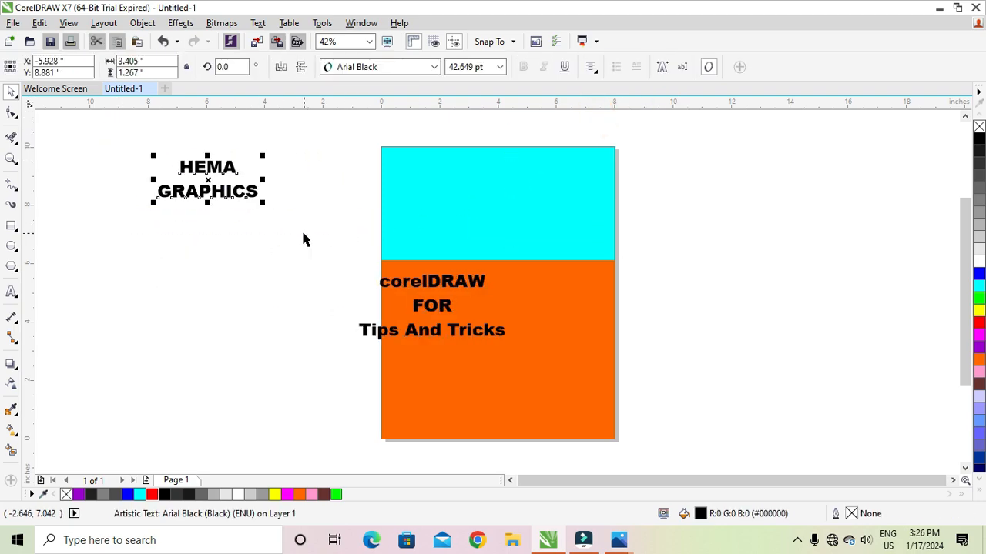
click(259, 23)
click(177, 240)
click(125, 197)
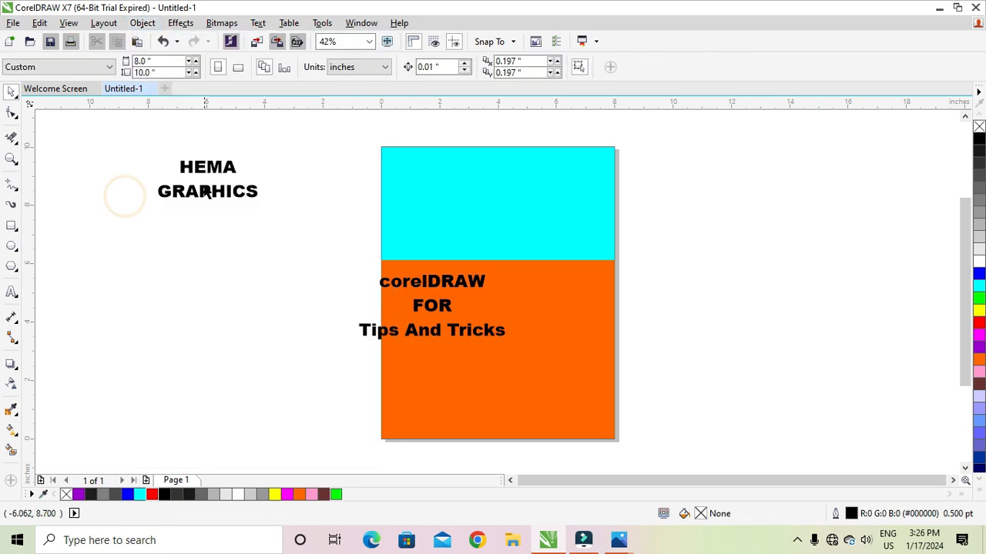
drag(205, 192, 207, 178)
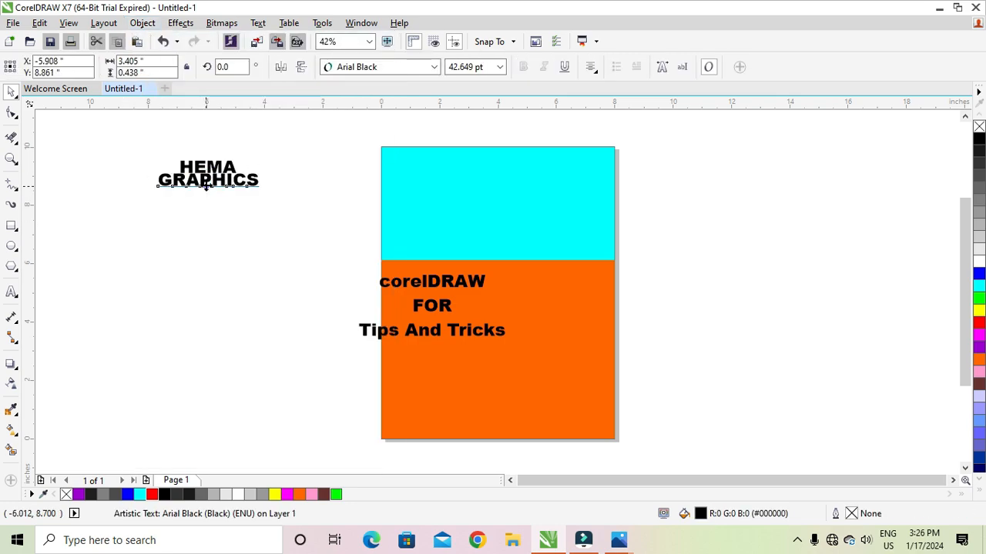
Move HEMA and GRAPHICS onto the cyan area above the orange rectangle and enlarge both to about 89.8 pt.
drag(141, 143, 319, 235)
drag(208, 172, 489, 183)
drag(337, 141, 368, 150)
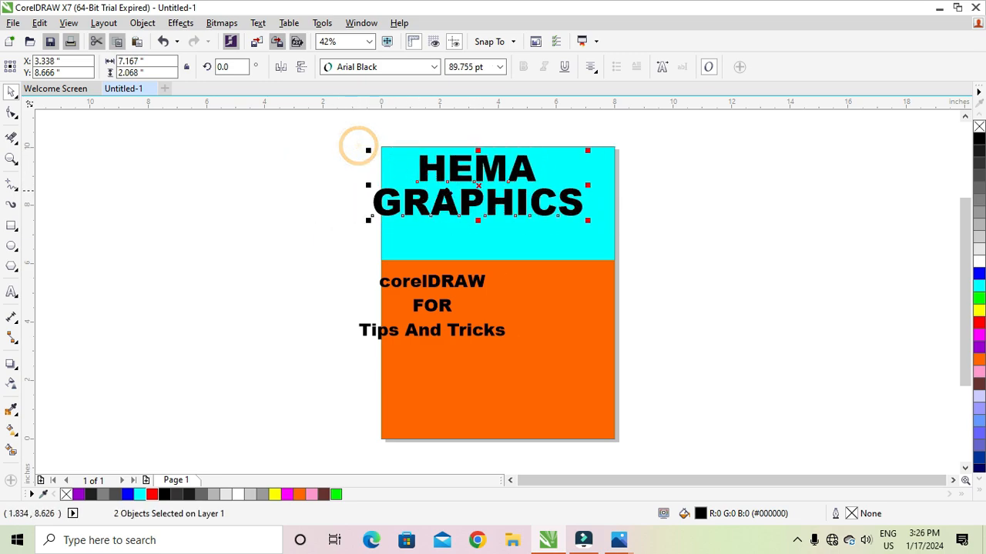
mouse_move(478, 186)
mouse_down()
mouse_move(497, 203)
mouse_move(472, 173)
mouse_up()
Enlarge the HEMA line to about 160 pt and position it just above GRAPHICS within the cyan area.
click(298, 192)
drag(561, 184, 627, 197)
drag(531, 175, 510, 176)
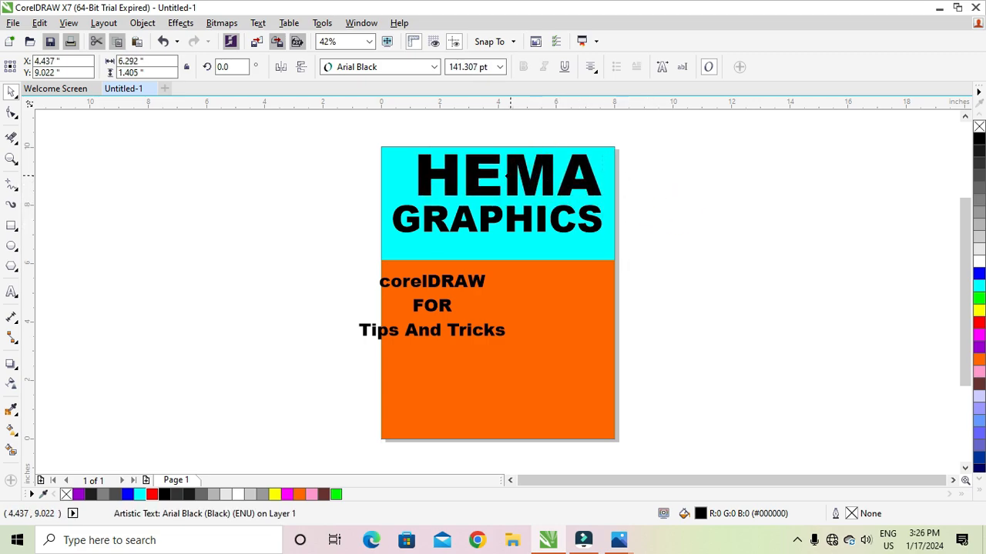
drag(607, 201, 625, 206)
drag(510, 175, 504, 182)
key(Up)
key(Up)
key(Up)
key(Up)
key(Up)
key(Up)
key(Up)
key(Up)
key(Up)
key(Up)
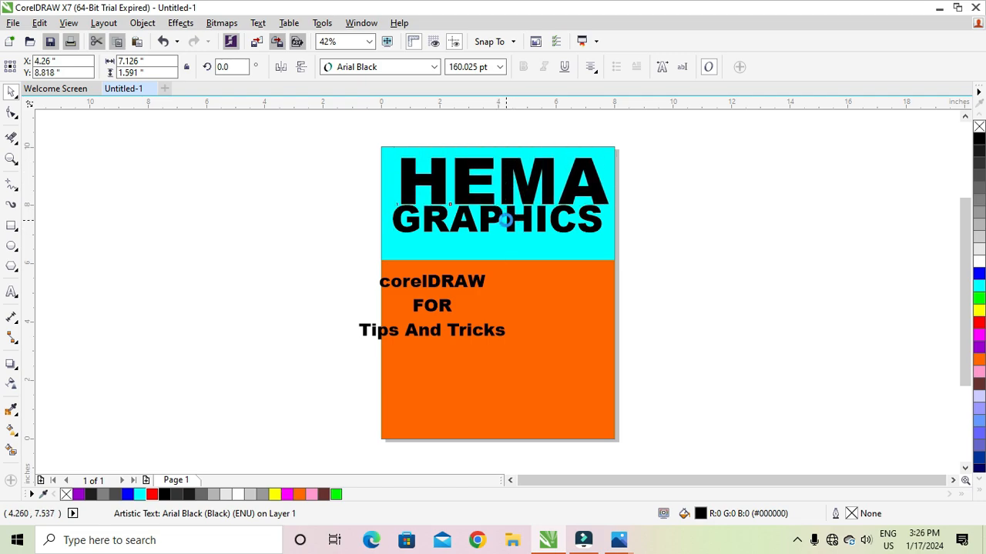
Nudge the GRAPHICS line down to leave a small gap below HEMA.
click(505, 224)
key(Down)
key(Down)
key(Down)
key(Down)
key(Down)
key(Down)
key(Down)
key(Down)
key(Down)
key(Down)
key(Down)
key(Down)
key(Down)
key(Down)
key(Down)
key(Down)
key(Down)
key(Down)
key(Down)
key(Down)
click(671, 241)
Enlarge the corelDRAW FOR Tips And Tricks text to about 77.7 pt, then separate its lines and tighten their spacing.
drag(276, 268, 544, 373)
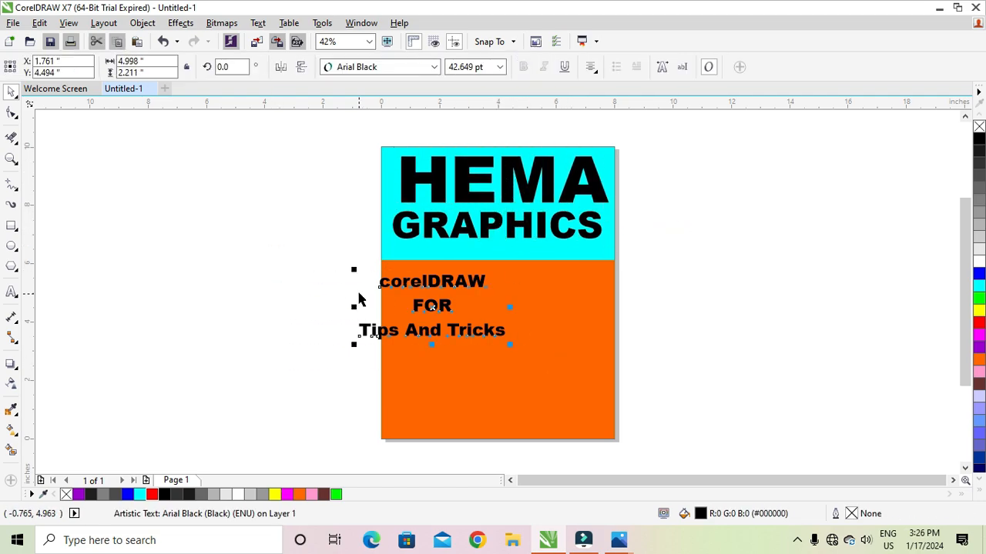
drag(499, 337, 569, 368)
click(256, 265)
drag(425, 300, 423, 289)
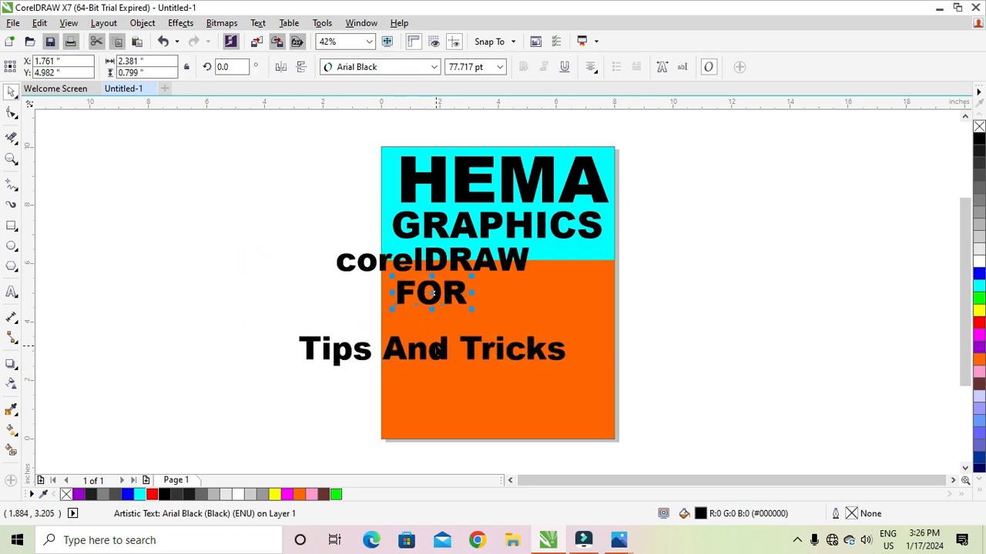
drag(437, 349, 437, 326)
Center the three corelDRAW lines on the orange rectangle and shrink Tips And Tricks to about 63.4 pt to fit the width.
drag(203, 224, 550, 347)
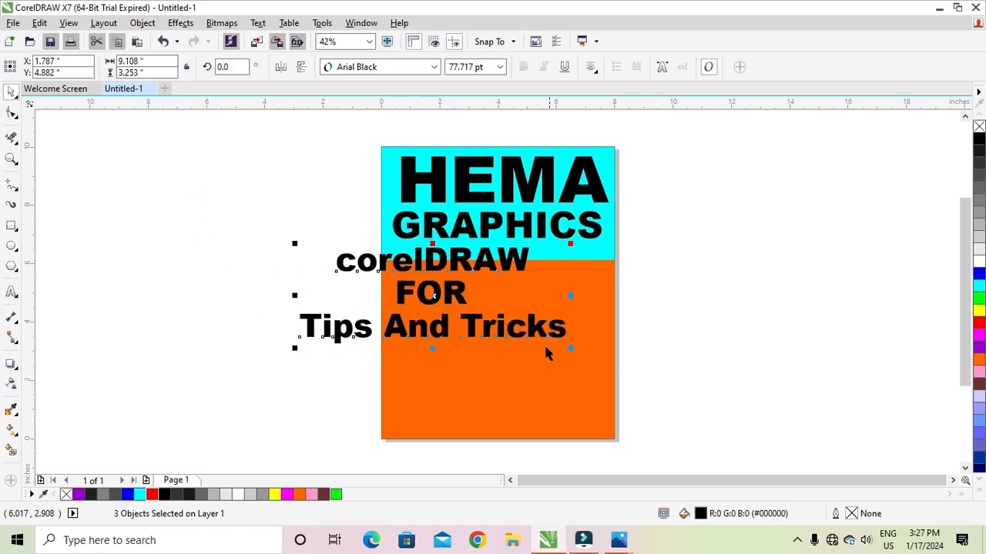
drag(433, 290, 500, 339)
click(732, 338)
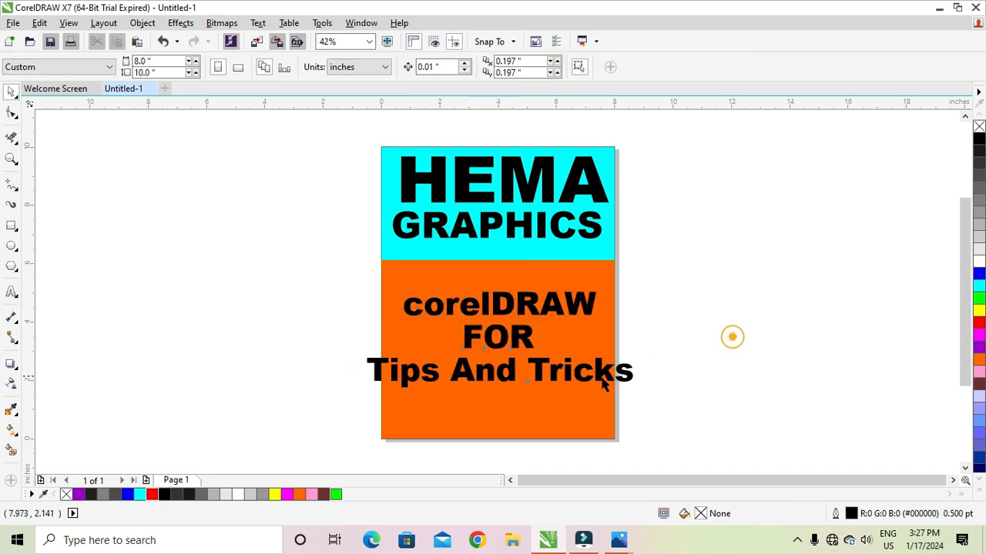
click(559, 376)
shift+drag(361, 355, 377, 358)
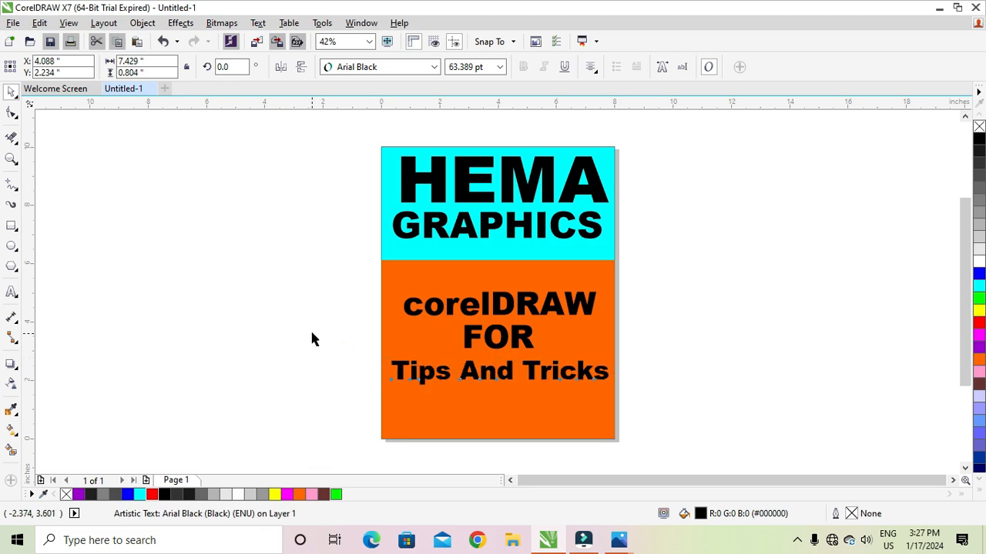
click(309, 328)
Group the three text lines on the orange rectangle, and group HEMA with GRAPHICS separately.
drag(565, 416, 565, 416)
key(ctrl+g)
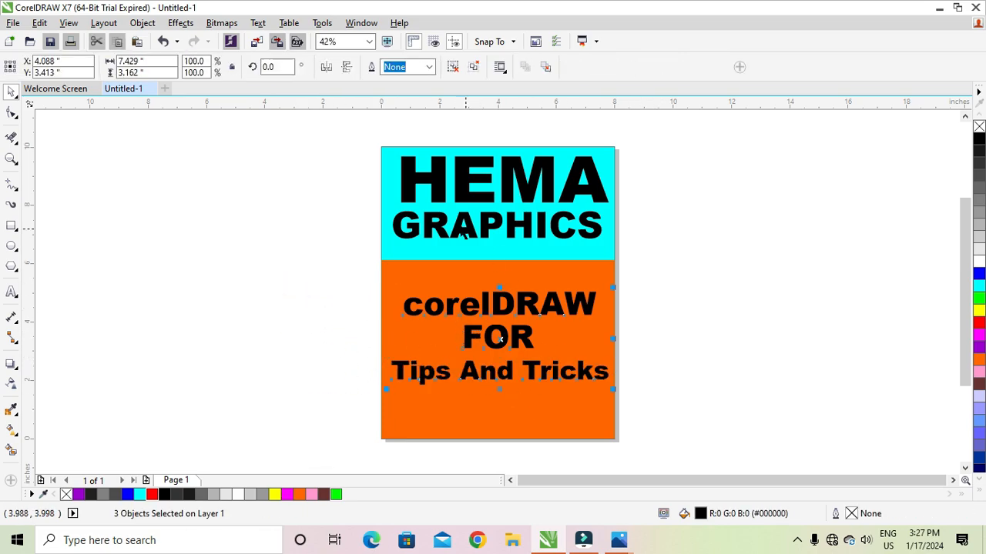
drag(347, 138, 647, 257)
key(ctrl+g)
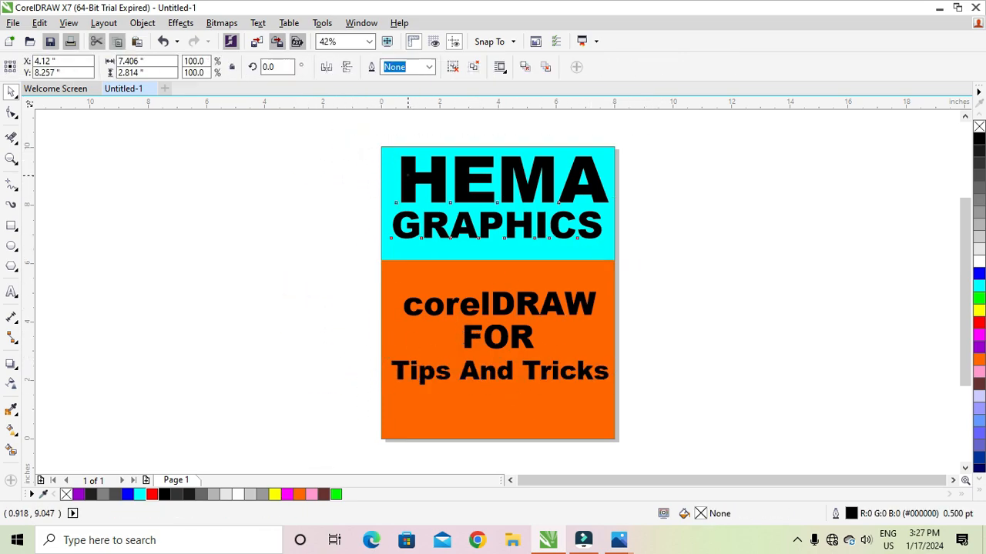
PowerClip the HEMA GRAPHICS group inside the cyan rectangle.
right_click(480, 146)
click(490, 174)
click(482, 254)
drag(482, 254, 210, 276)
key(ctrl+z)
PowerClip the corelDRAW FOR Tips And Tricks group inside the orange rectangle.
drag(516, 312, 327, 306)
key(ctrl+z)
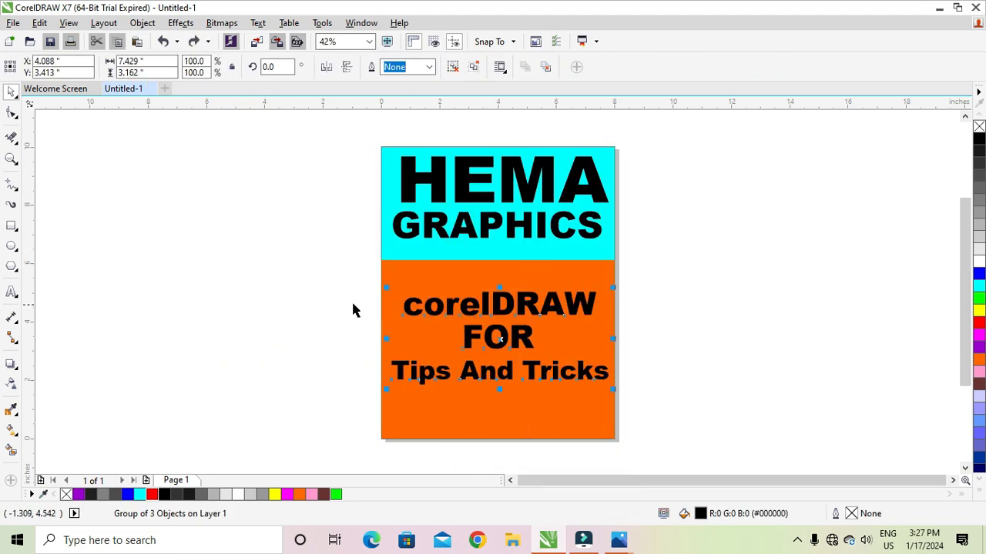
right_click(474, 314)
click(513, 172)
click(471, 273)
click(355, 280)
drag(429, 306, 165, 305)
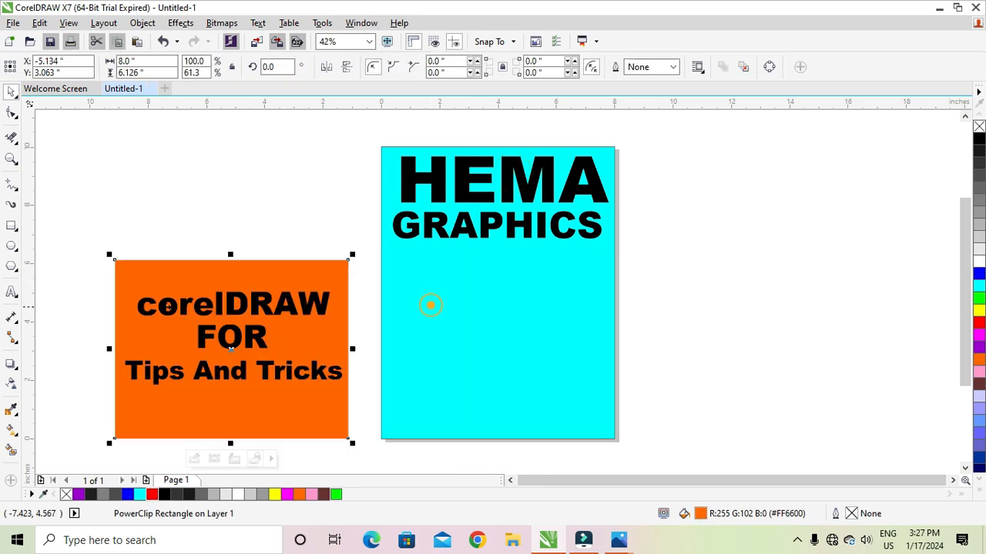
key(ctrl+z)
Convert the cyan PowerClip rectangle to a bitmap and move the orange PowerClip rectangle sideways, mostly off the page.
click(229, 275)
drag(443, 199, 318, 200)
key(ctrl+z)
click(221, 22)
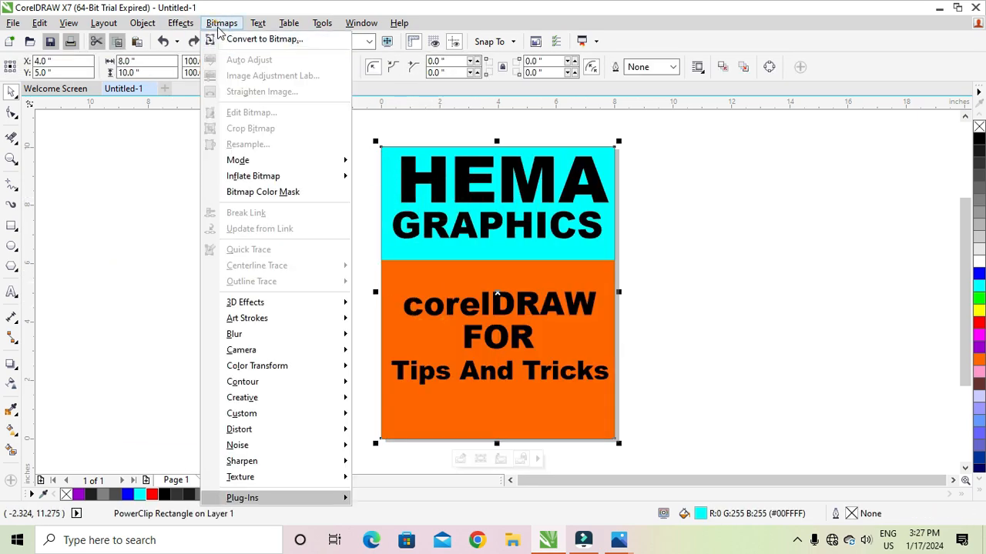
click(254, 35)
click(453, 349)
drag(466, 312, 244, 308)
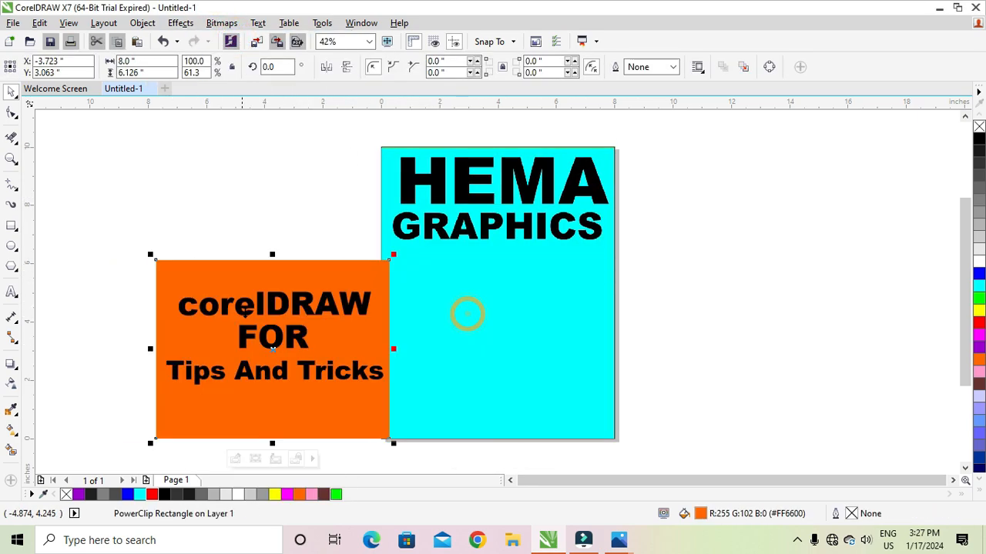
Undo the sideways move of the orange PowerClip rectangle and convert that rectangle to a bitmap.
key(ctrl+z)
click(221, 23)
click(254, 38)
click(444, 346)
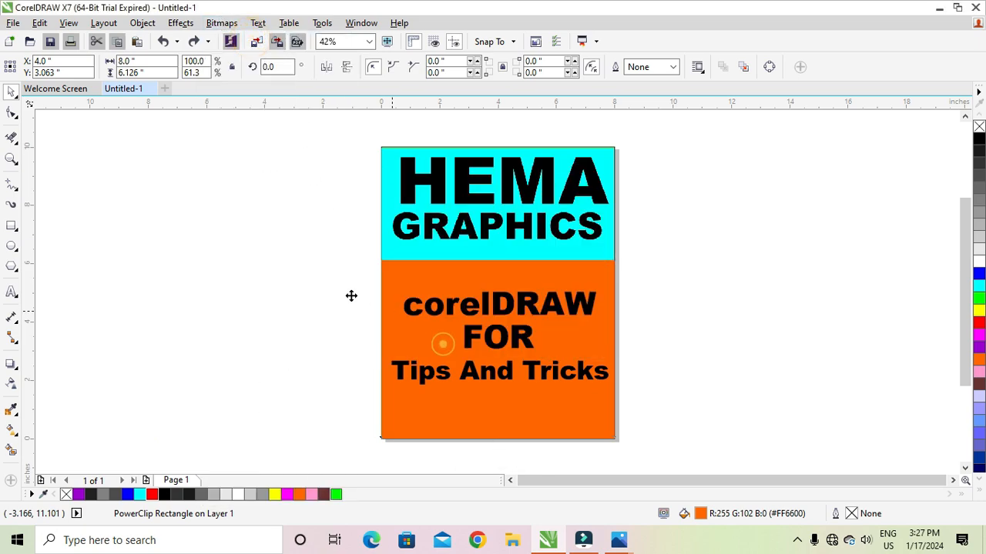
click(321, 285)
Start the Page Curl effect on the cyan bitmap, with an opaque horizontal curl previewed at its upper-right corner.
drag(416, 193, 265, 193)
key(ctrl+z)
click(180, 22)
click(181, 23)
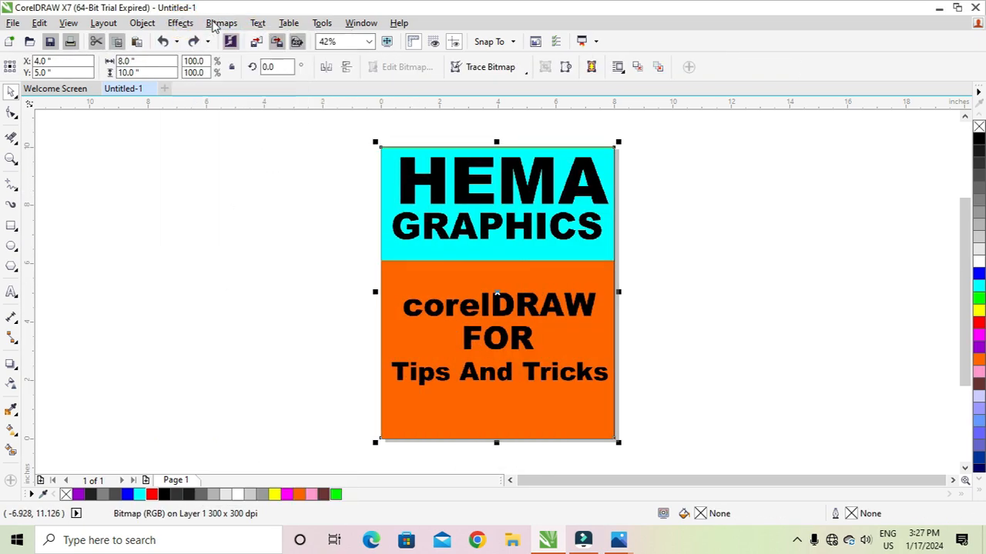
click(221, 23)
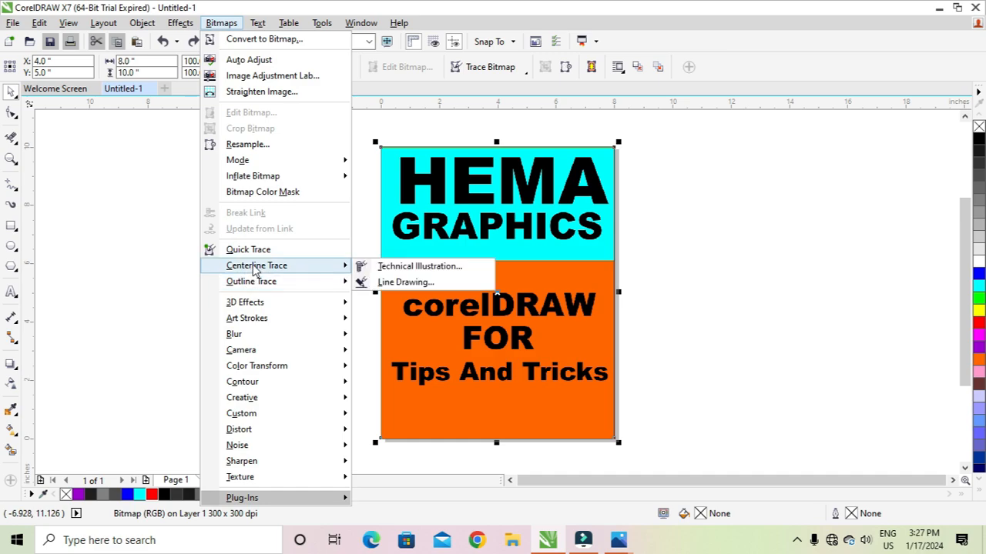
mouse_move(259, 305)
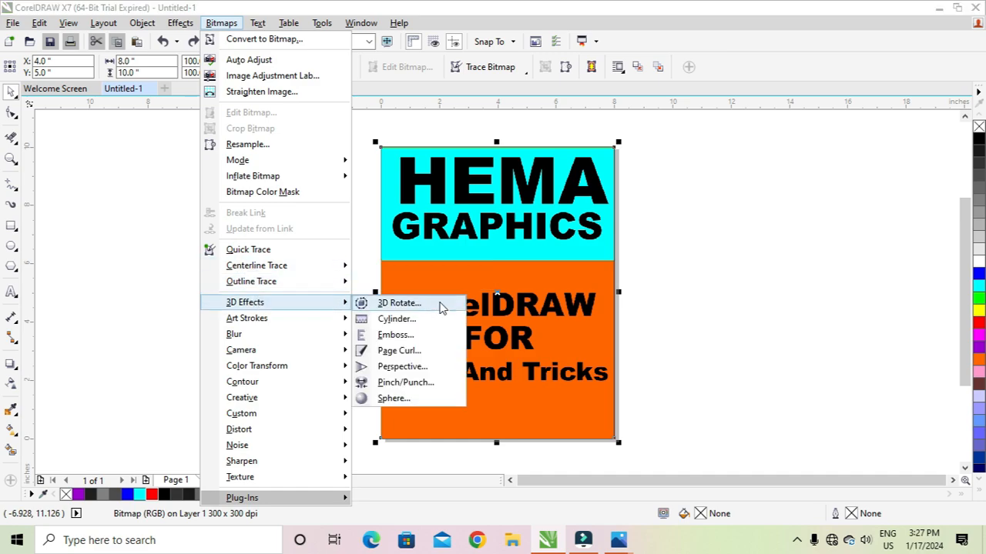
click(399, 350)
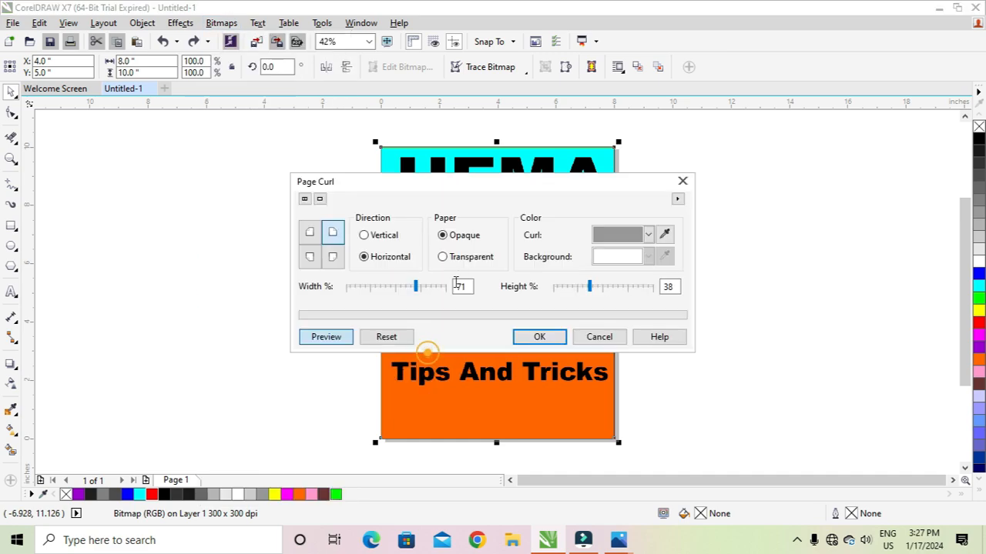
drag(472, 188, 551, 272)
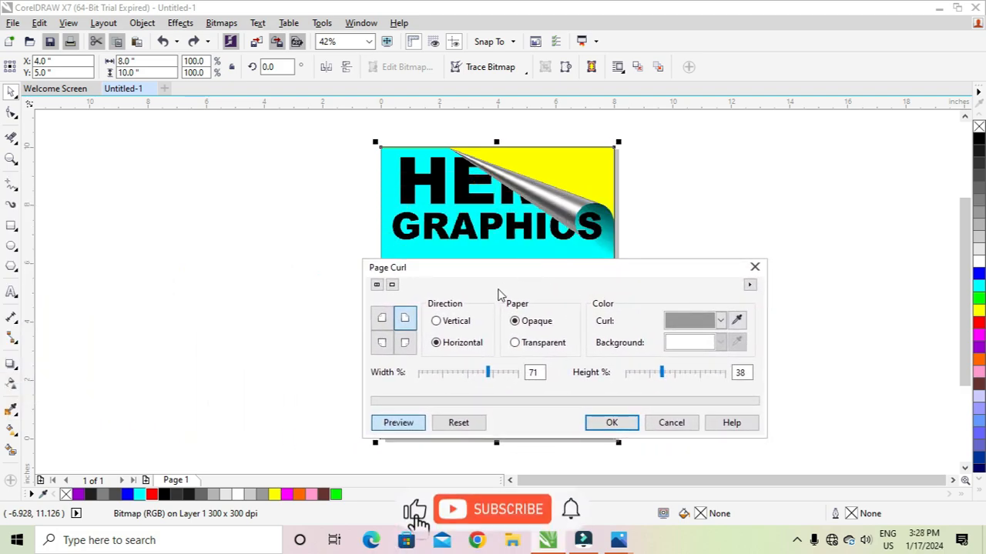
Set the cyan bitmap's page curl to 64% width and 33% height and apply it.
mouse_move(488, 373)
mouse_down()
mouse_move(495, 378)
mouse_move(470, 373)
mouse_up()
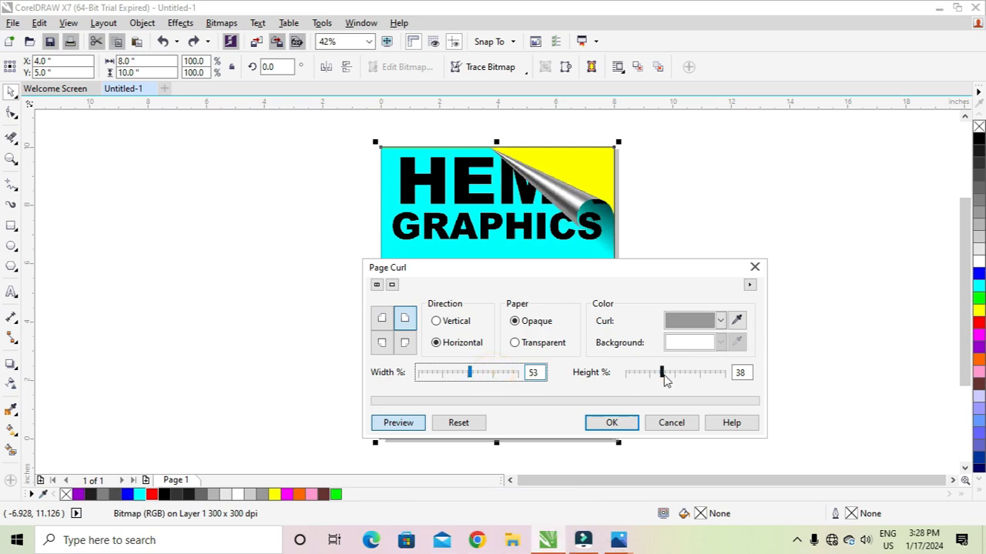
mouse_move(665, 377)
mouse_down()
mouse_move(674, 379)
mouse_move(639, 374)
mouse_move(656, 373)
mouse_up()
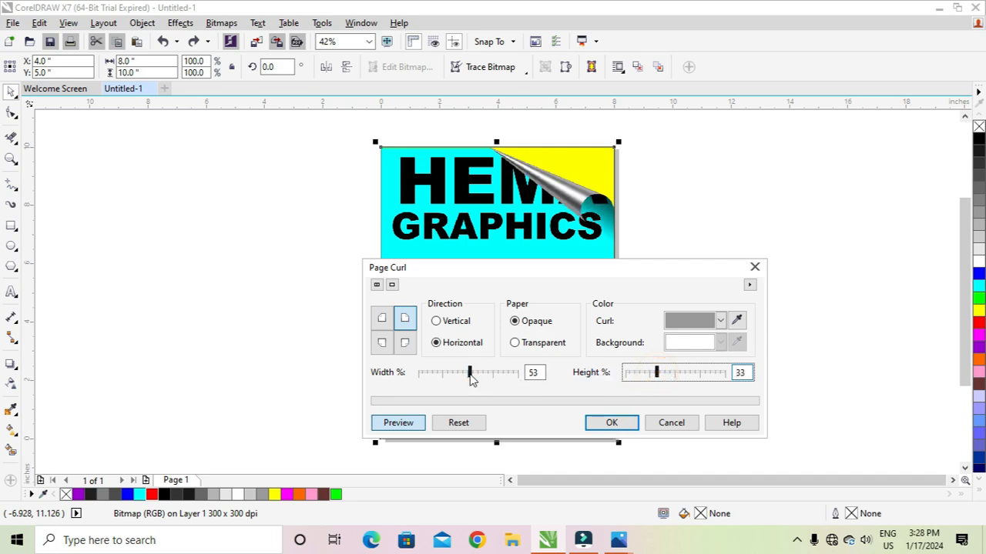
mouse_move(471, 377)
mouse_down()
mouse_move(462, 376)
mouse_move(483, 377)
mouse_up()
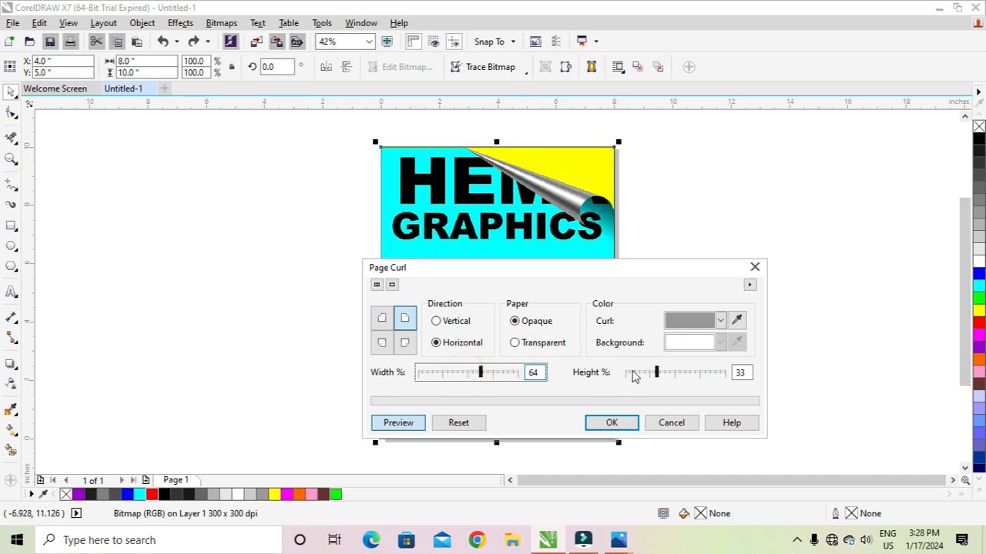
click(613, 423)
Start the Page Curl effect on the orange bitmap and place the curl at its lower-right corner.
drag(445, 333, 346, 325)
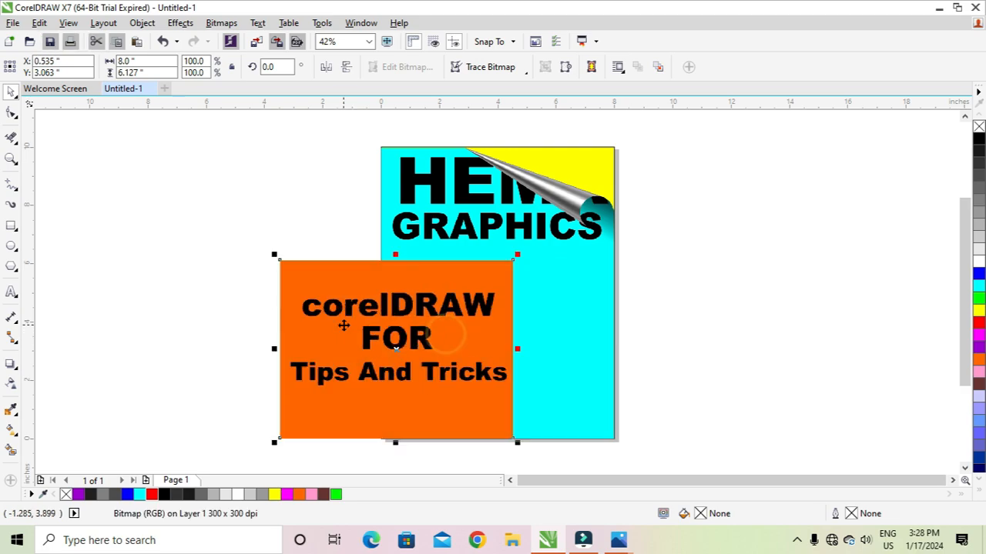
key(ctrl+z)
click(209, 24)
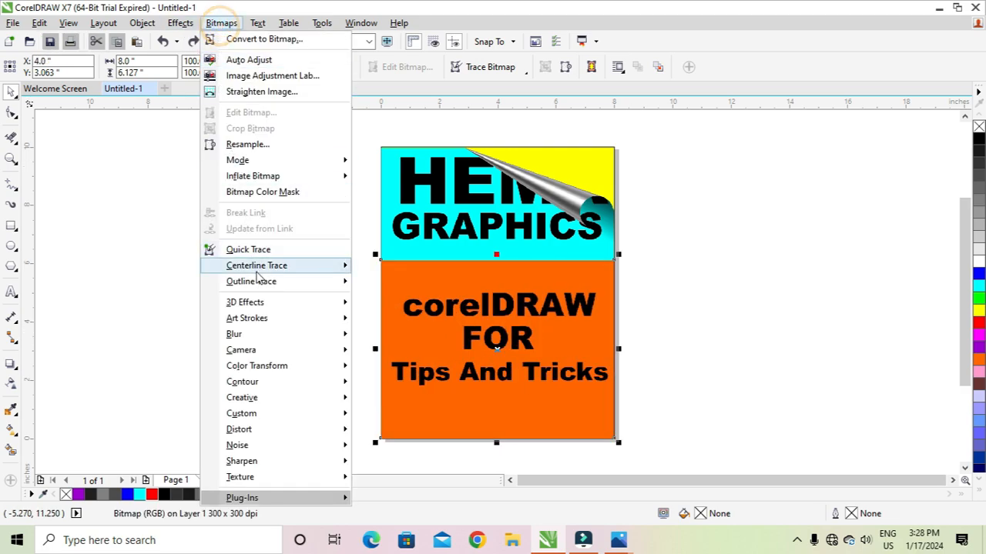
mouse_move(266, 304)
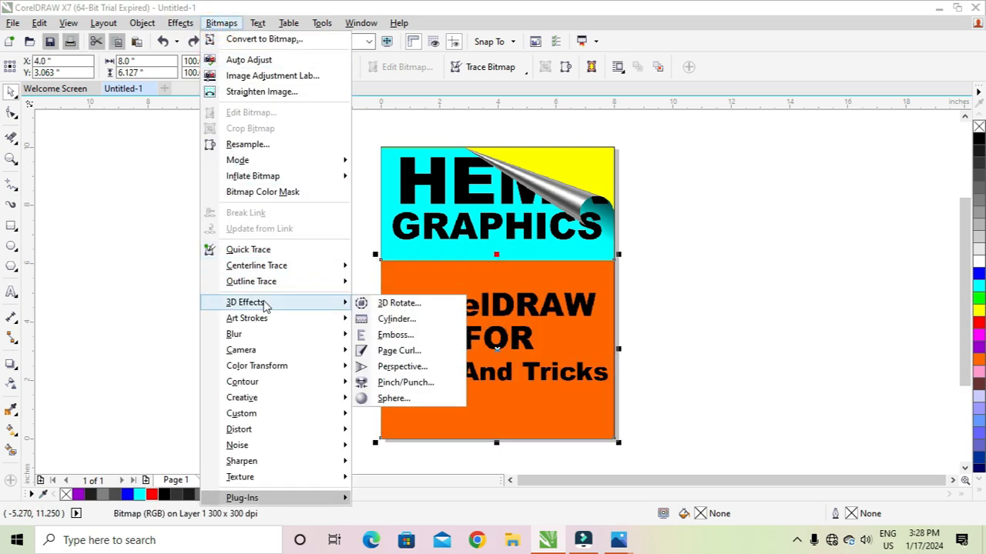
click(389, 351)
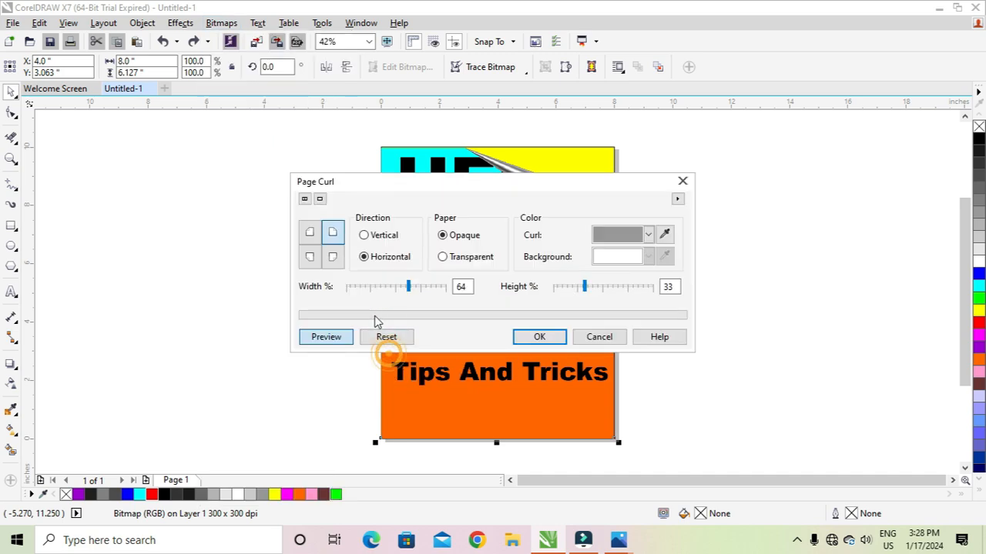
drag(456, 185, 130, 118)
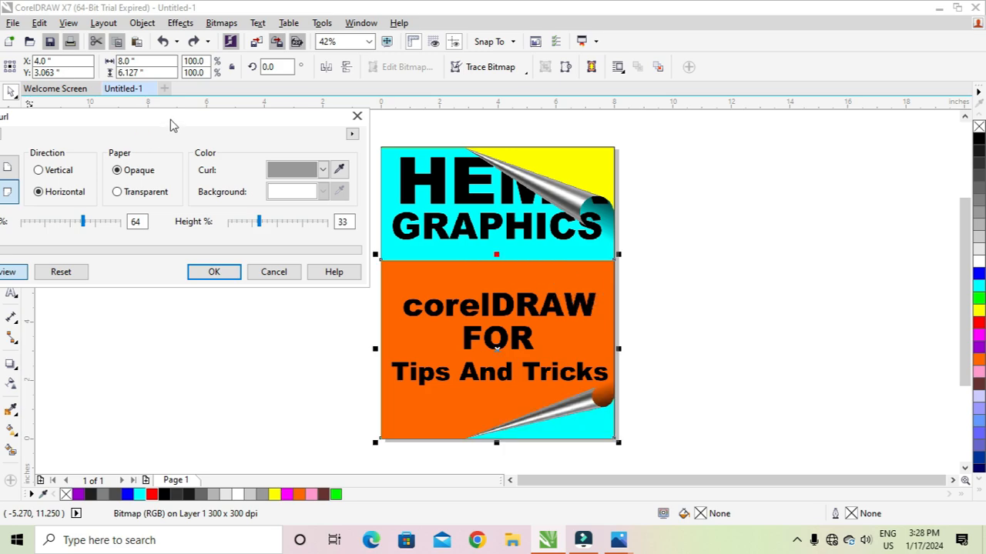
drag(171, 121, 211, 126)
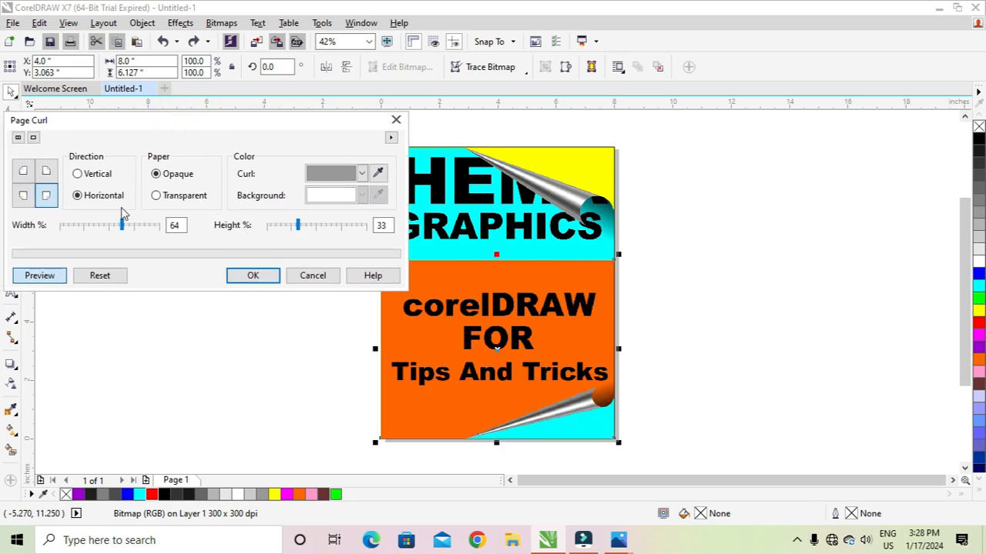
Make the orange bitmap's lower-right curl vertical with 63% height and apply it.
click(96, 174)
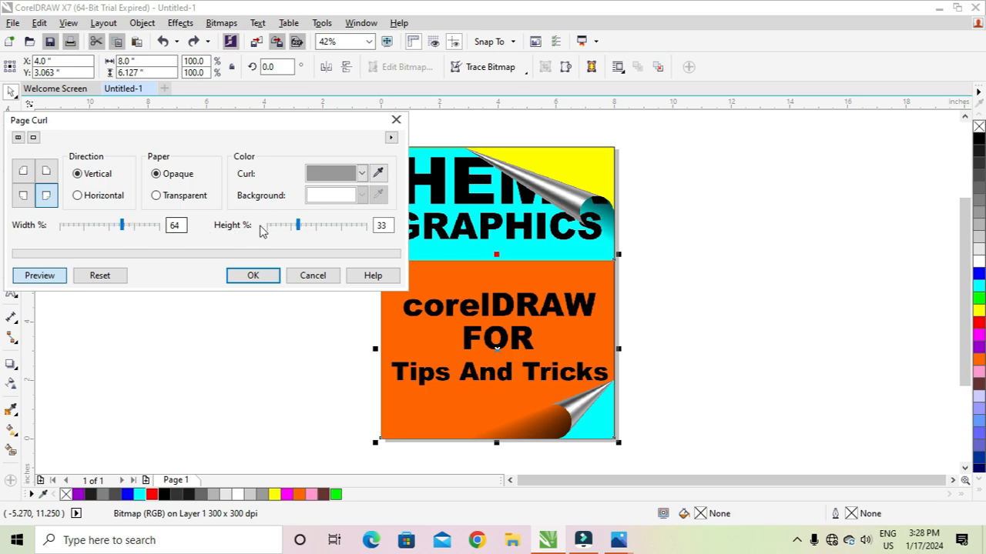
drag(299, 231, 331, 230)
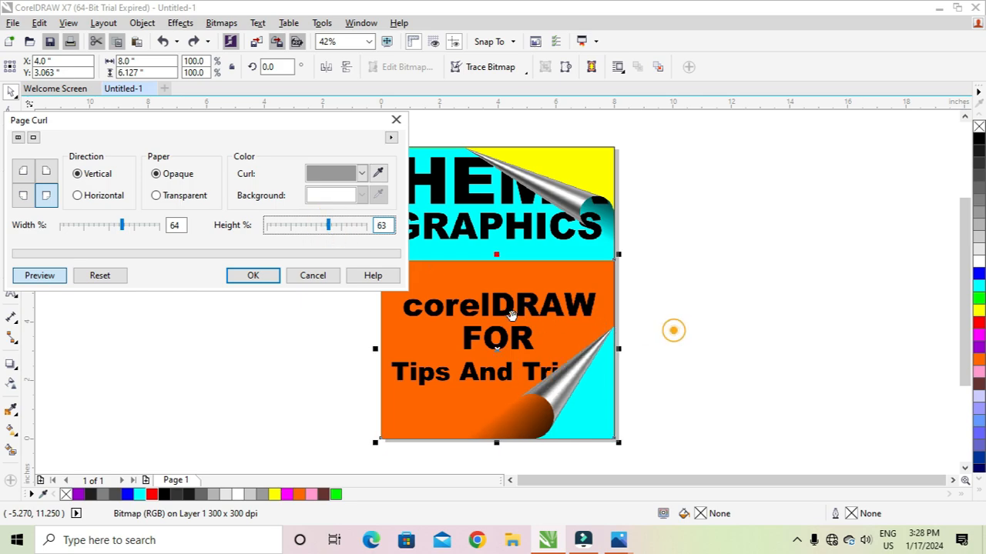
click(251, 279)
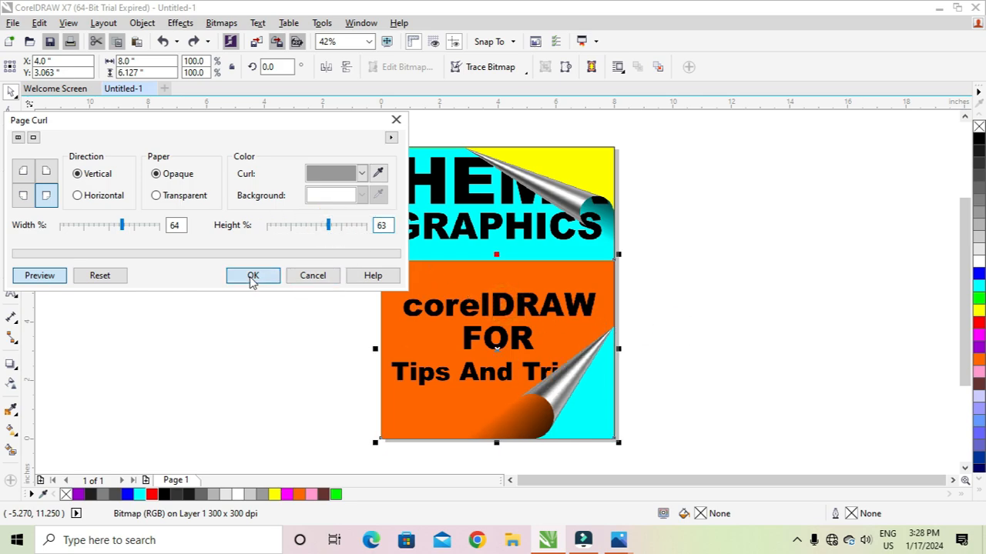
Apply a second vertical page curl, 64% wide and 63% high, to the orange bitmap's upper-left corner.
click(453, 324)
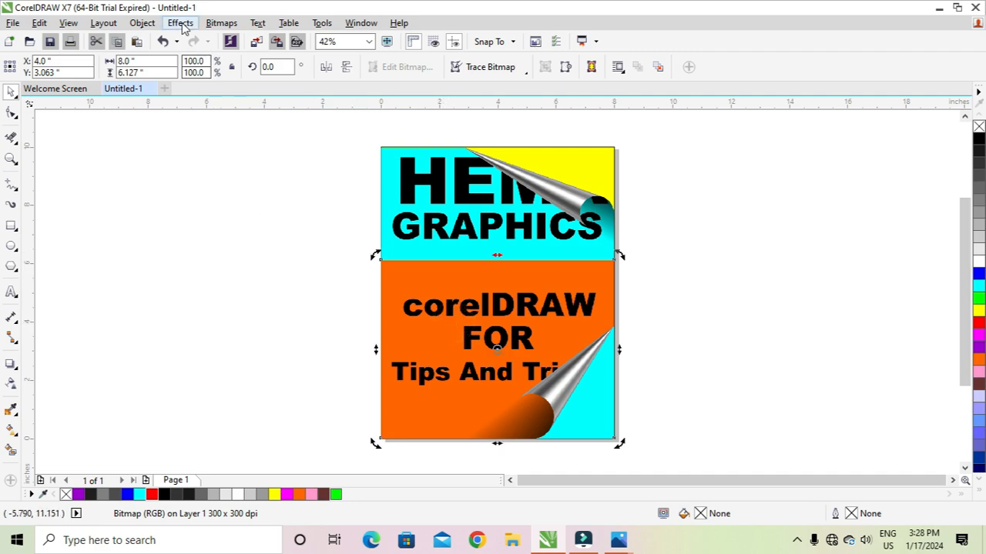
click(221, 23)
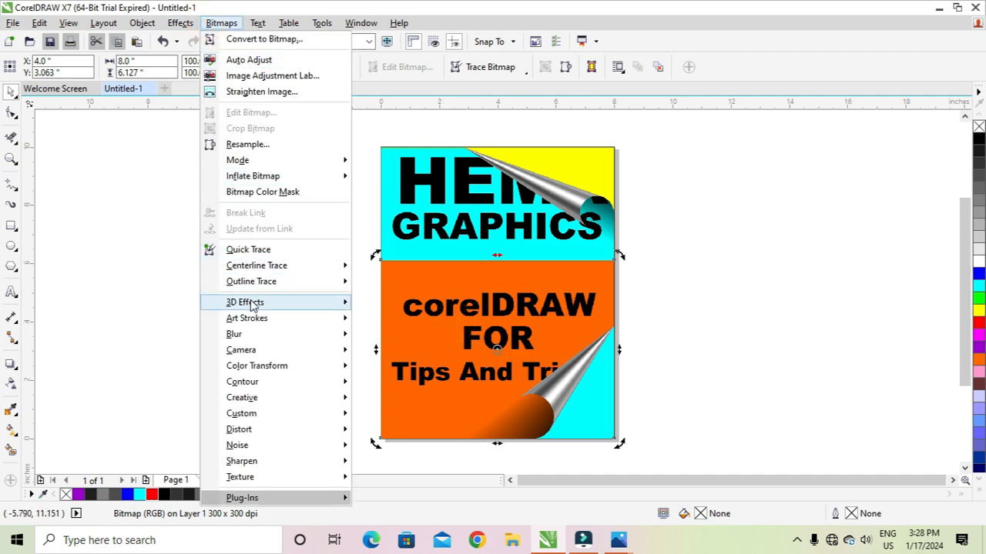
mouse_move(254, 303)
click(393, 350)
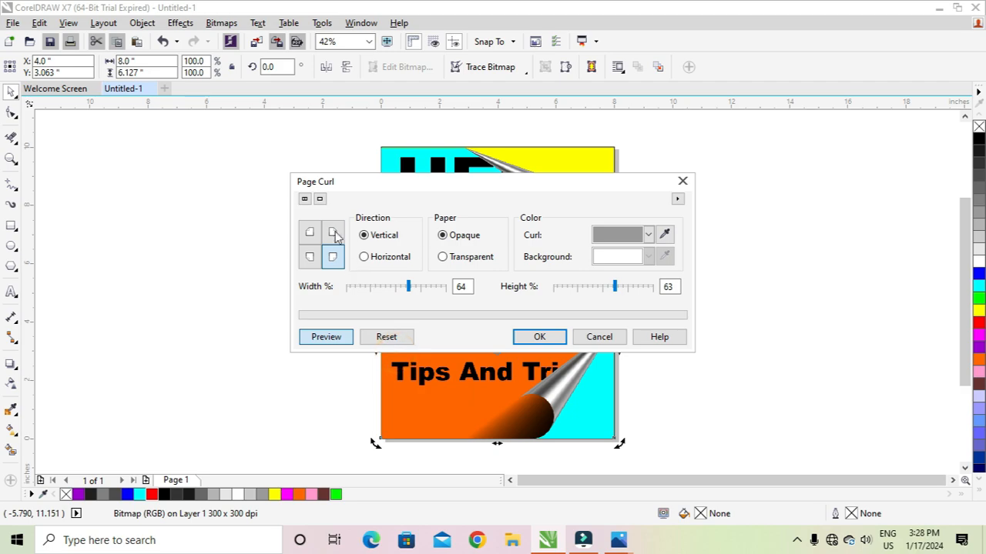
click(311, 233)
drag(339, 187, 578, 136)
click(758, 281)
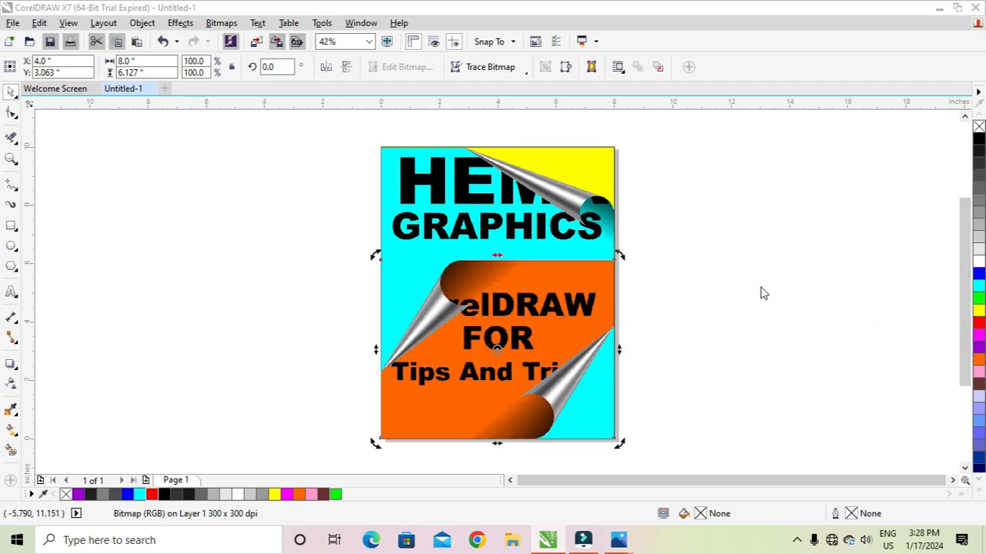
Group all the cover's objects and remove the group's outline.
click(288, 161)
drag(288, 125, 662, 448)
click(677, 386)
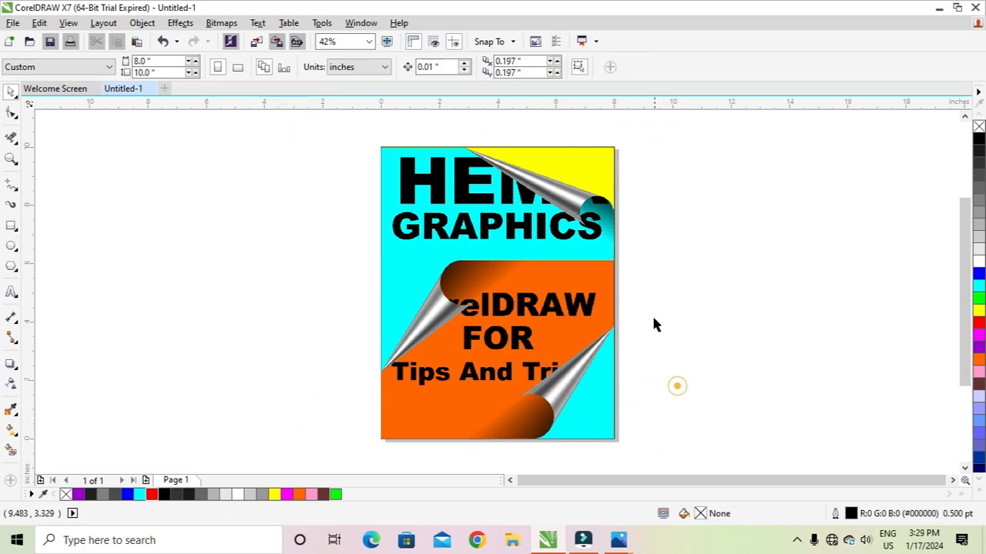
click(596, 266)
key(ctrl+g)
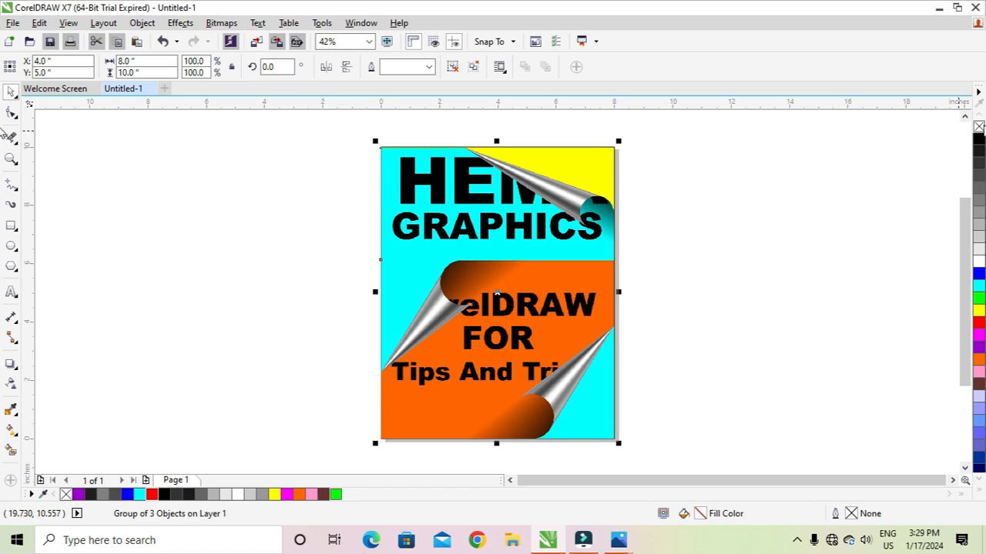
right_click(979, 126)
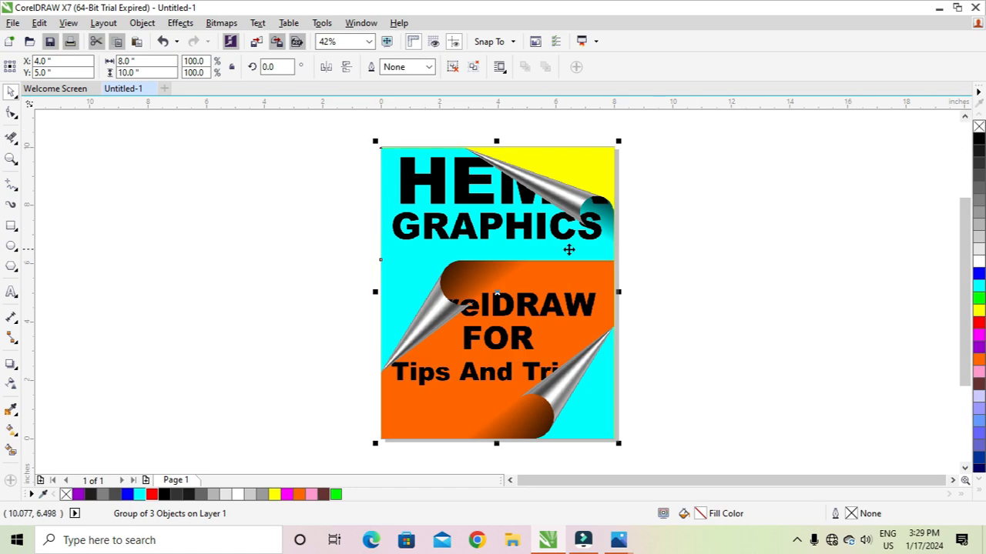
Add a black drop shadow around the grouped cover with opacity 100 and reduced feathering.
click(8, 367)
mouse_move(384, 287)
mouse_down()
mouse_move(623, 304)
mouse_move(616, 296)
mouse_up()
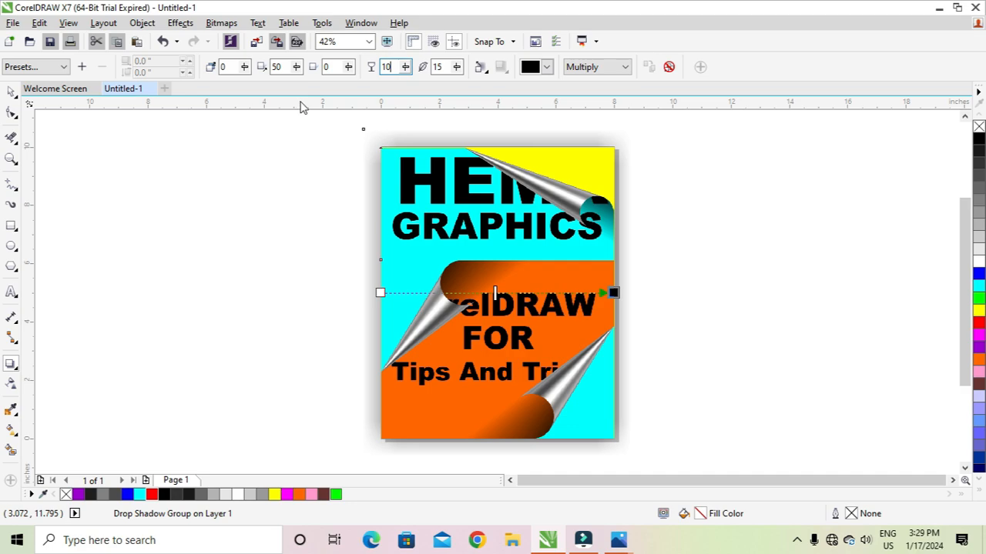
text(0)
key(Return)
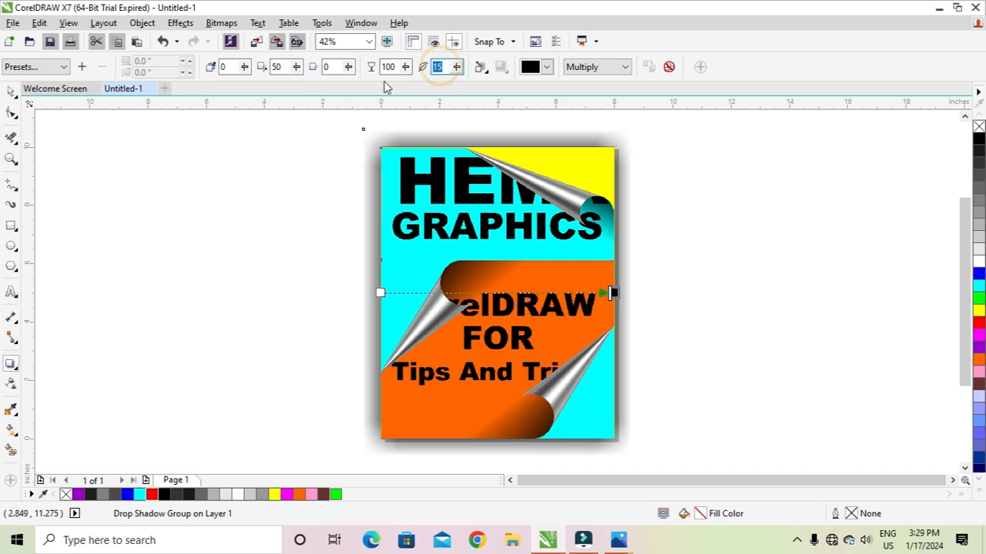
click(309, 231)
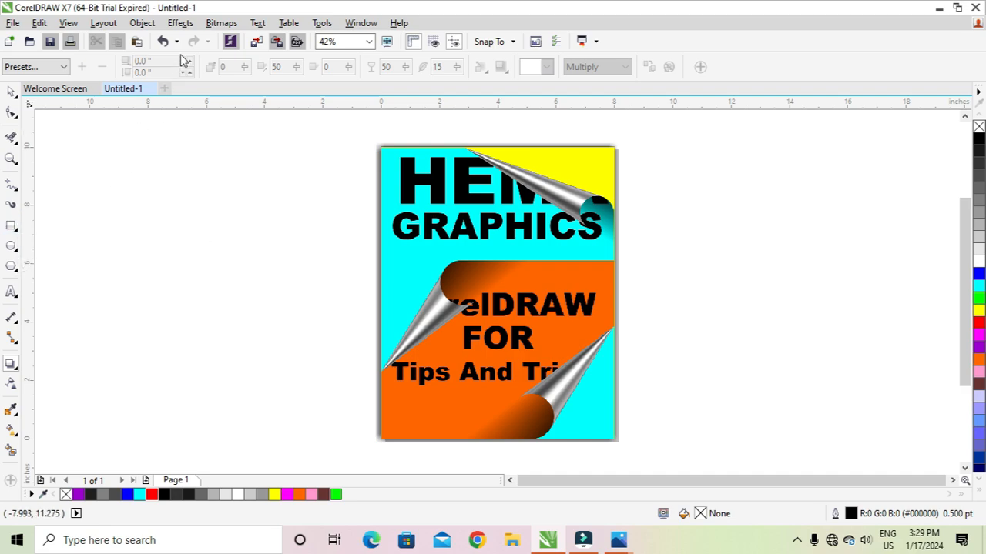
Show the finished cover in a full-screen preview.
click(141, 24)
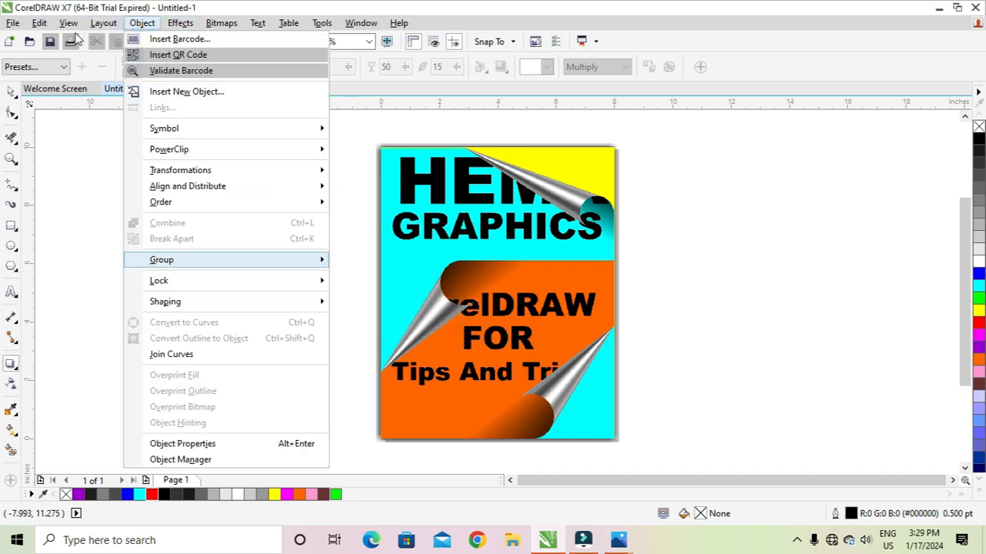
mouse_move(69, 23)
click(108, 192)
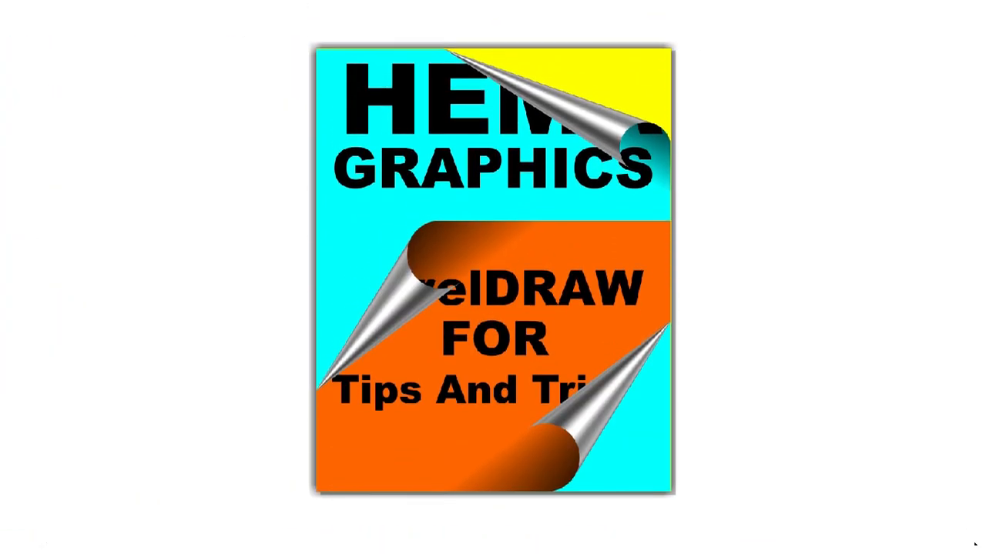